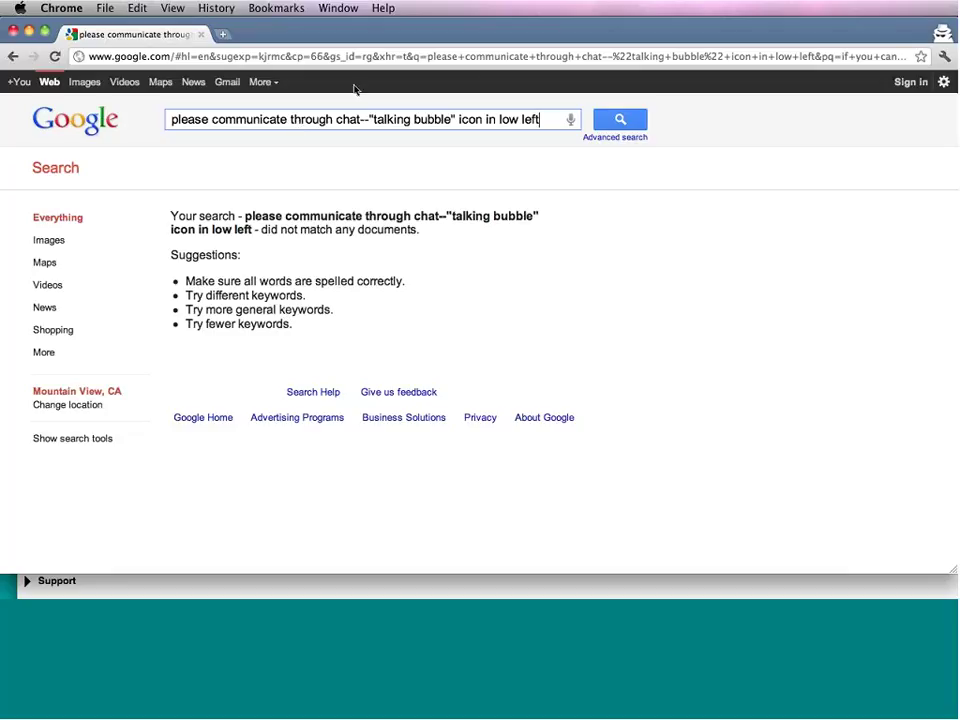
- Open the Creative Commons website at creativecommons.org in place of the search results
click(457, 57)
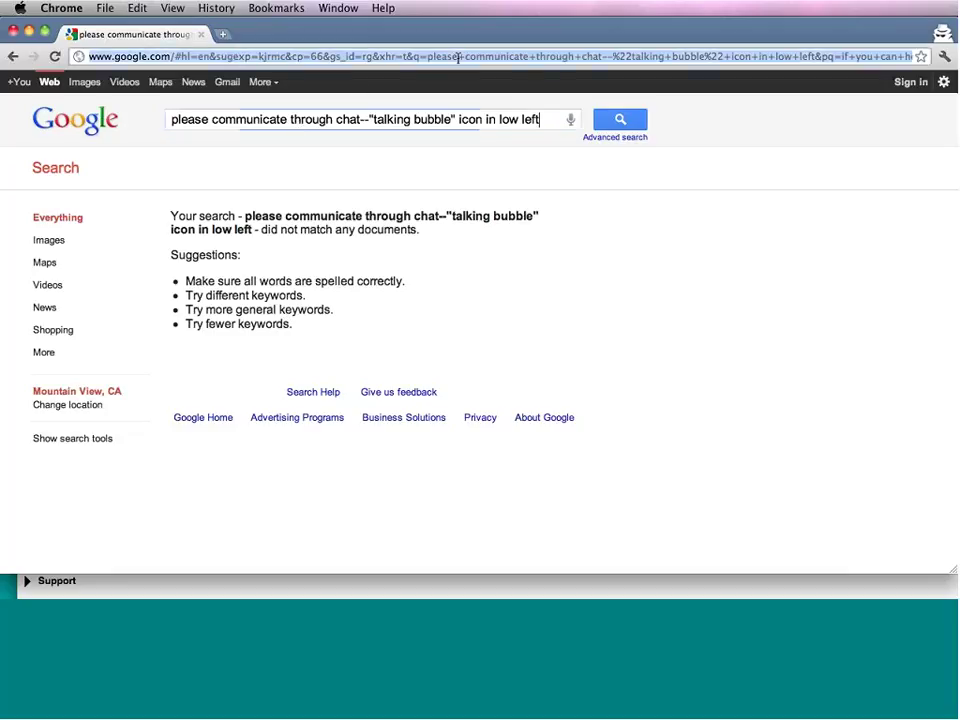
text(www.c)
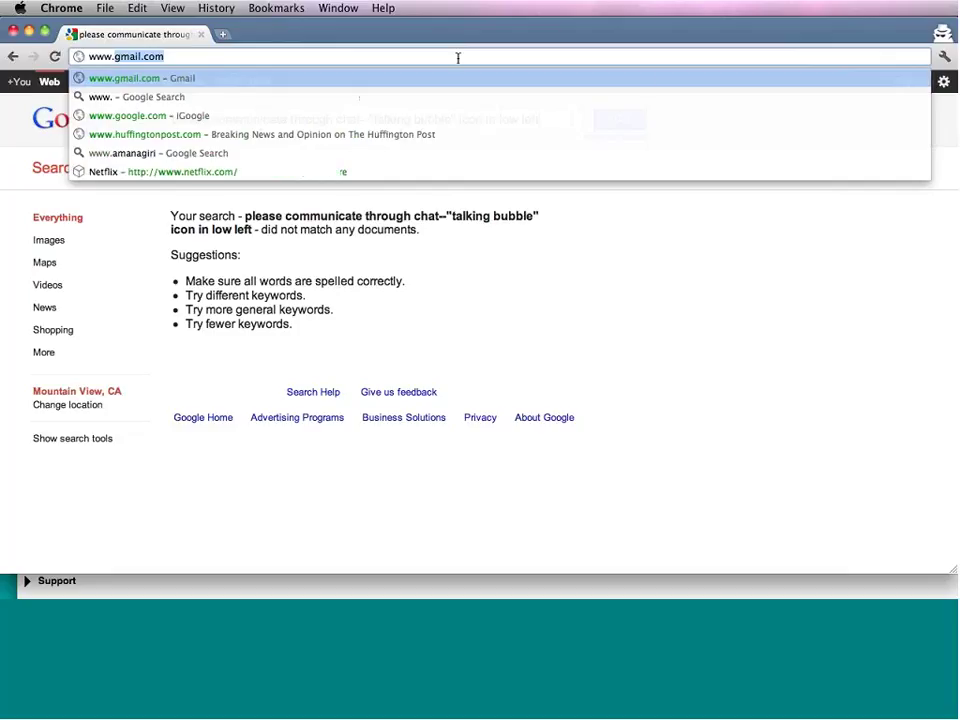
text(reati)
key(Return)
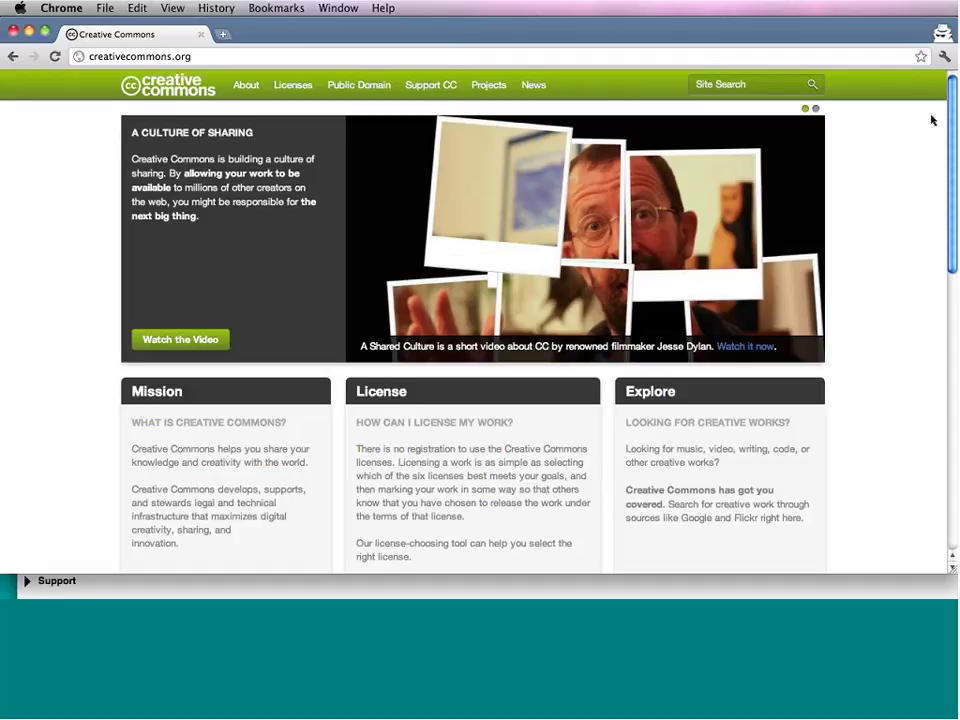
- Circle the Mission heading, Choose a License and Find CC-licensed works in yellow on the shared screen, and clear the markings
scroll(953, 112, down, 3)
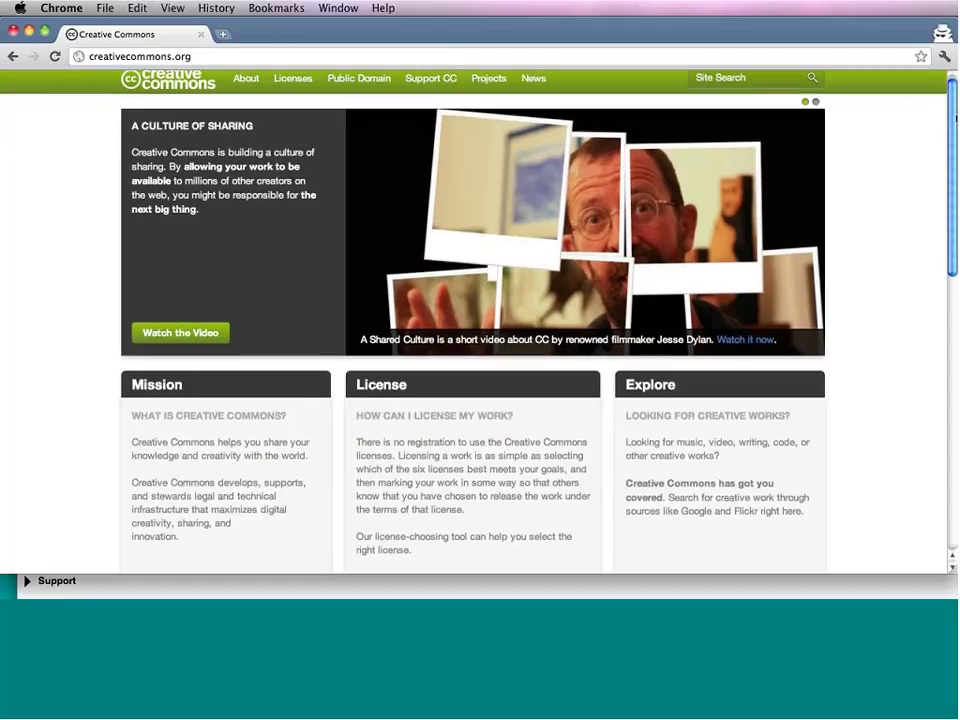
scroll(480, 320, down, 4)
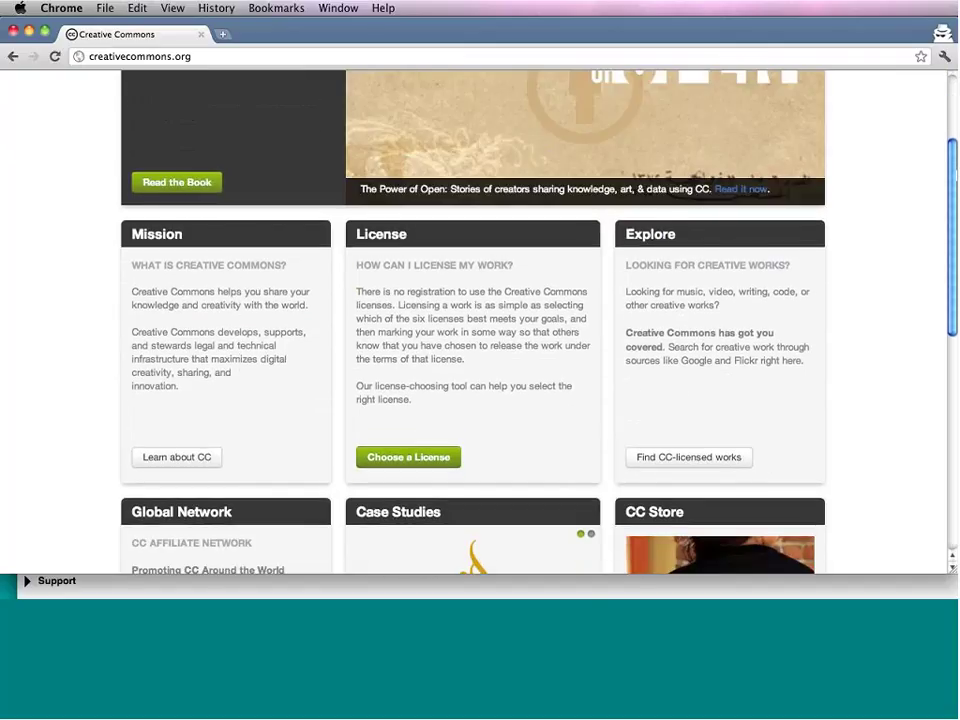
scroll(480, 320, down, 1)
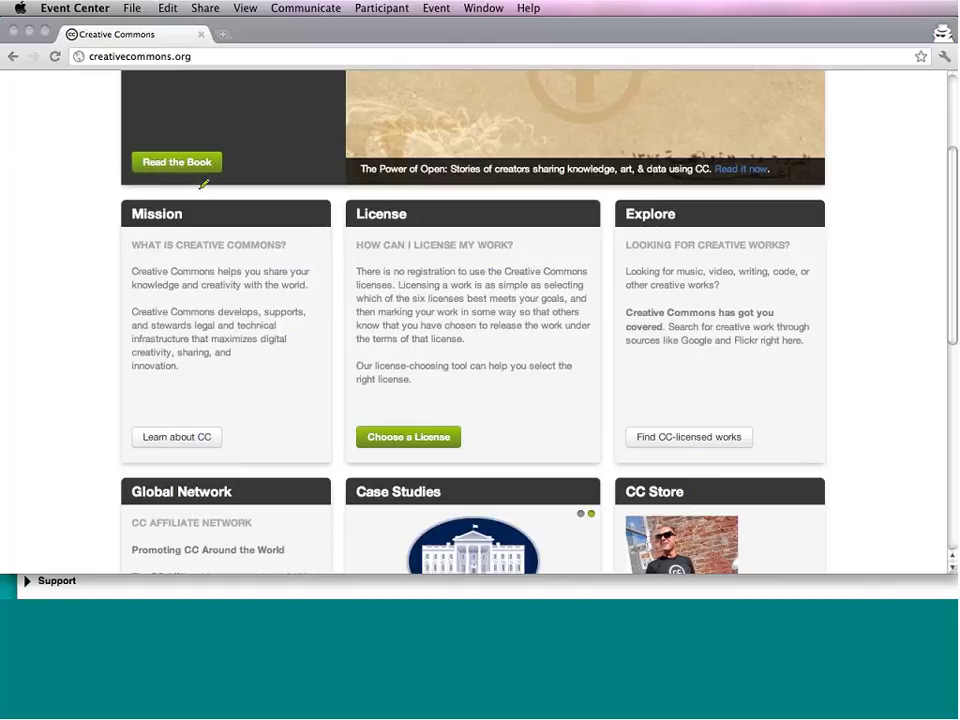
mouse_move(214, 187)
mouse_down()
mouse_move(138, 193)
mouse_move(124, 240)
mouse_move(241, 170)
mouse_move(135, 182)
mouse_up()
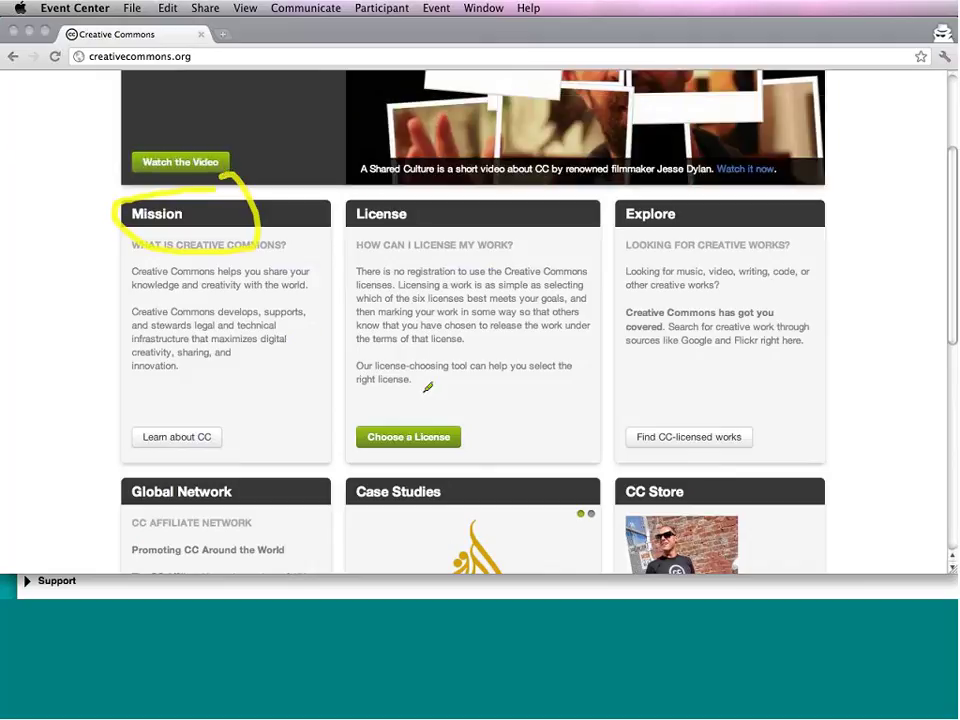
mouse_move(427, 387)
mouse_down()
mouse_move(343, 435)
mouse_move(392, 456)
mouse_move(500, 405)
mouse_move(411, 377)
mouse_up()
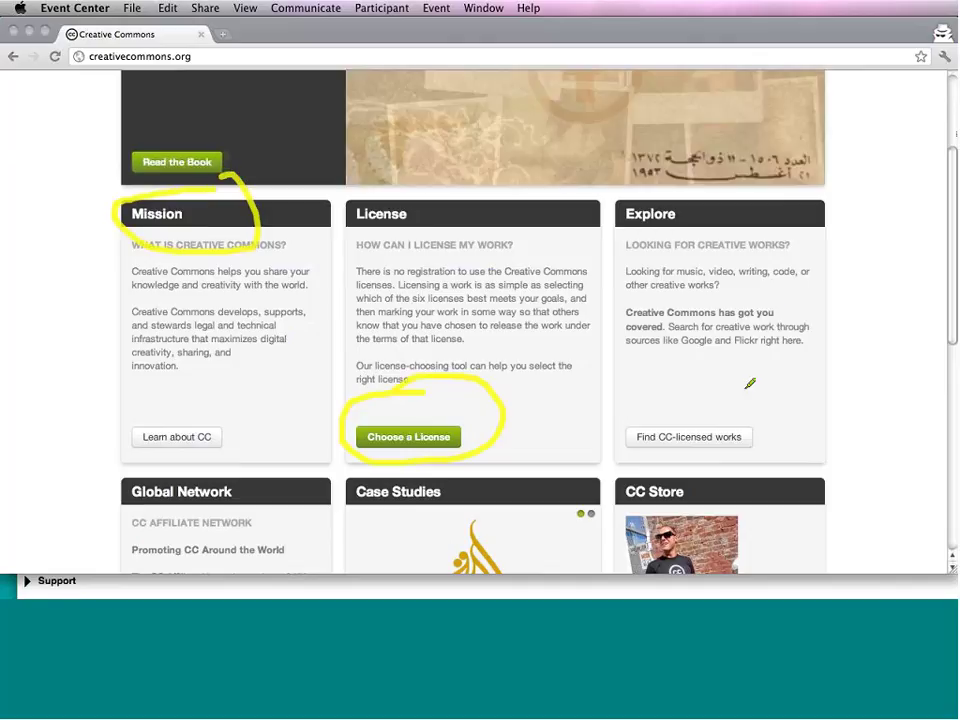
mouse_move(746, 387)
mouse_down()
mouse_move(597, 415)
mouse_move(745, 384)
mouse_up()
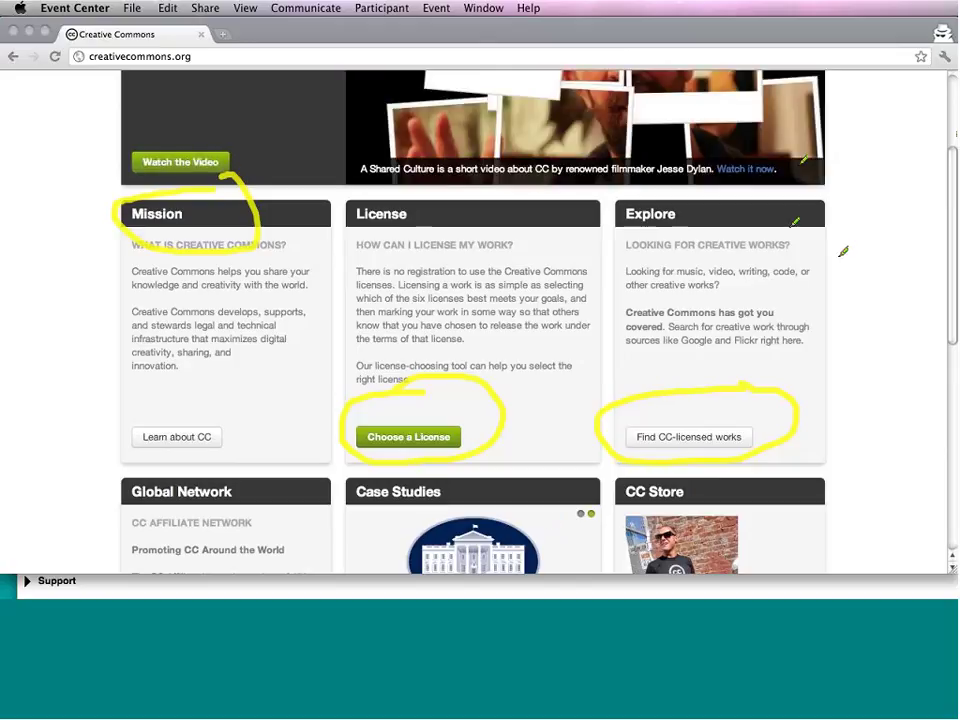
key(Escape)
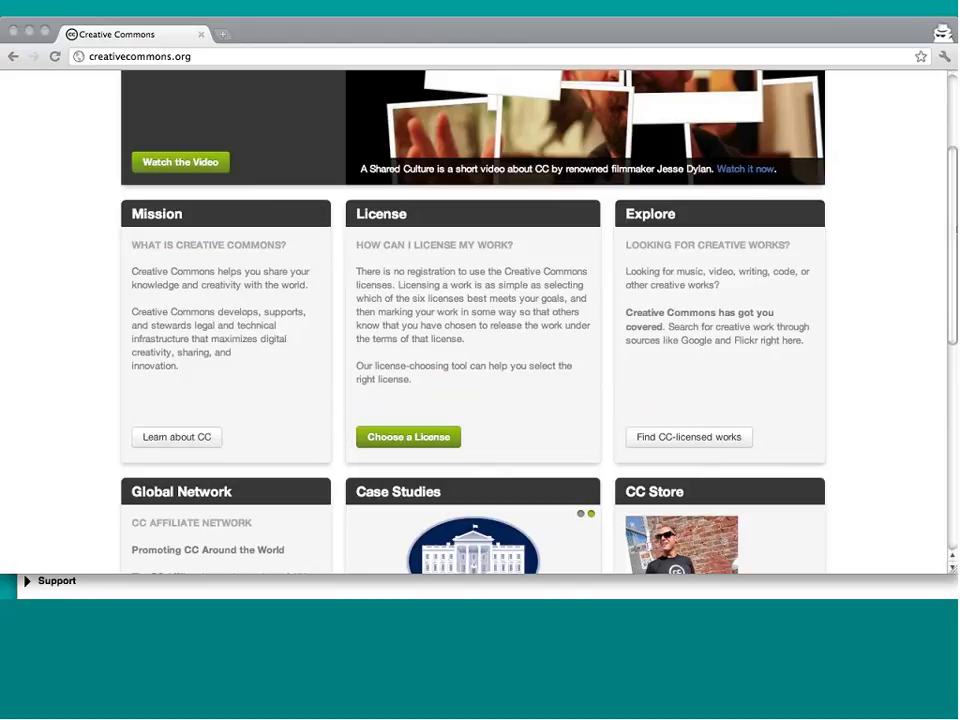
- Circle the Case Studies logo, the Global Network section and the CC Store section in yellow, and clear the markings
drag(951, 289, 953, 429)
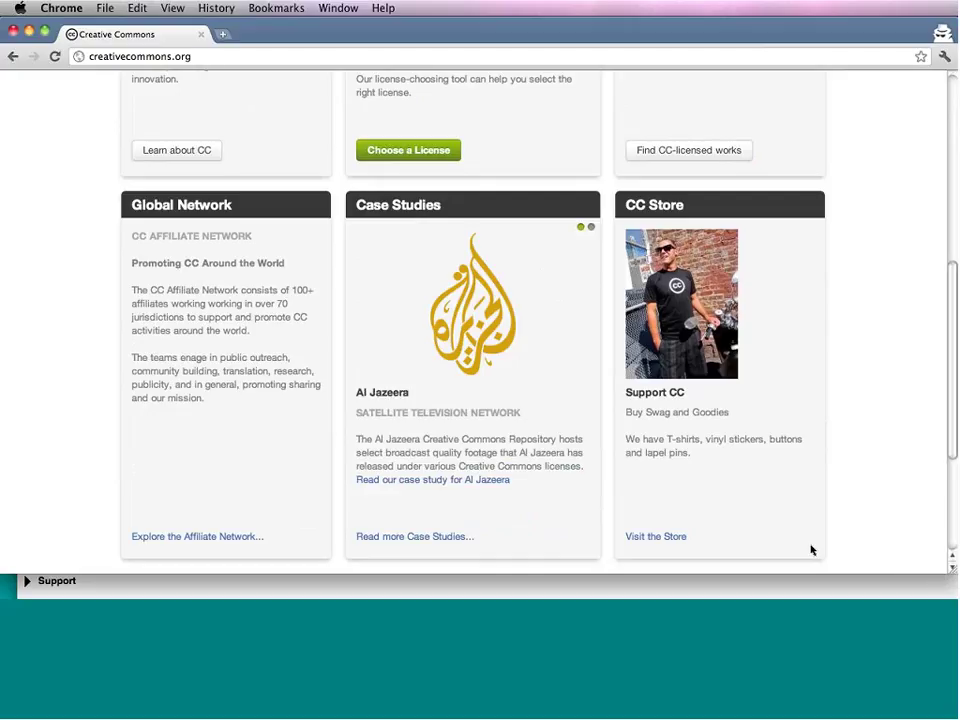
mouse_move(500, 237)
mouse_down()
mouse_move(410, 290)
mouse_move(425, 345)
mouse_move(480, 378)
mouse_move(548, 338)
mouse_up()
drag(557, 291, 494, 220)
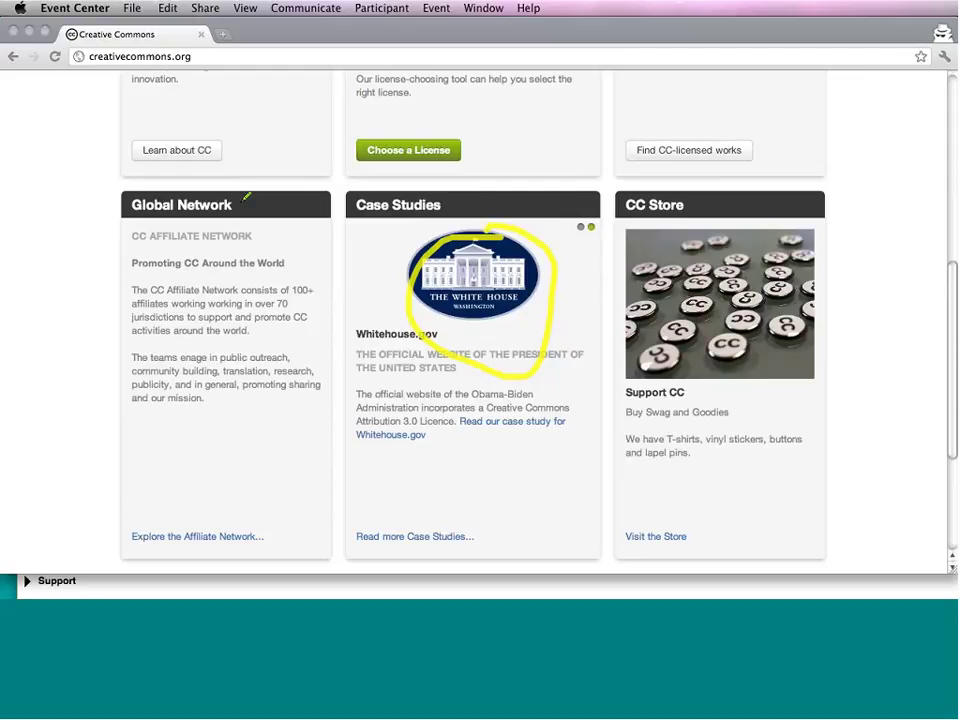
mouse_move(245, 196)
mouse_down()
mouse_move(105, 300)
mouse_move(150, 334)
mouse_move(178, 375)
mouse_move(272, 368)
mouse_up()
click(243, 194)
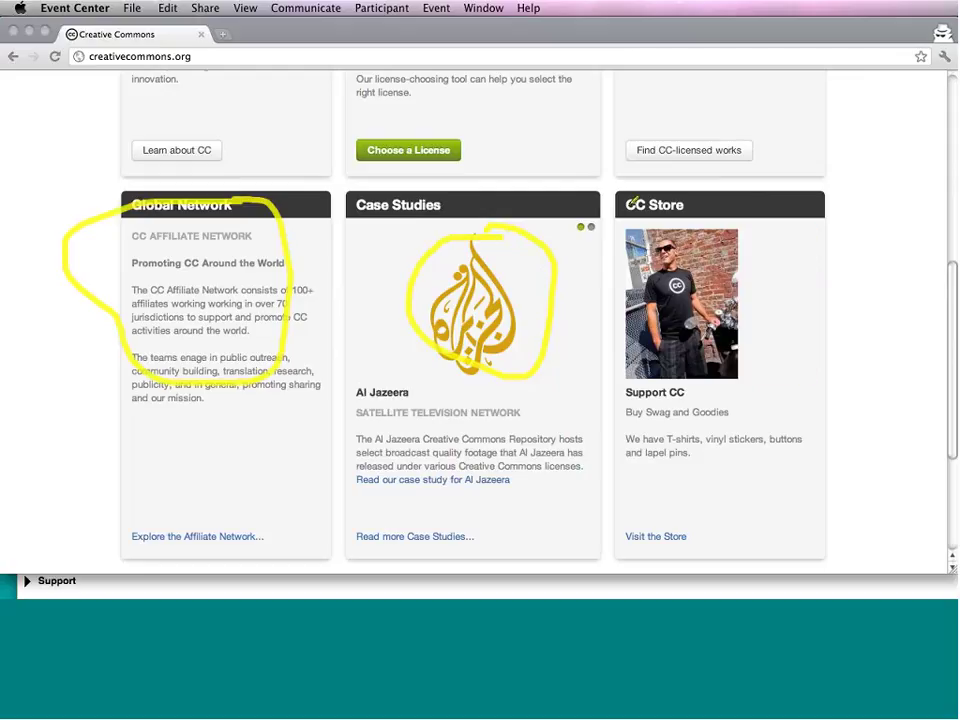
mouse_move(750, 201)
mouse_down()
mouse_move(615, 349)
mouse_move(707, 410)
mouse_move(795, 240)
mouse_move(770, 201)
mouse_up()
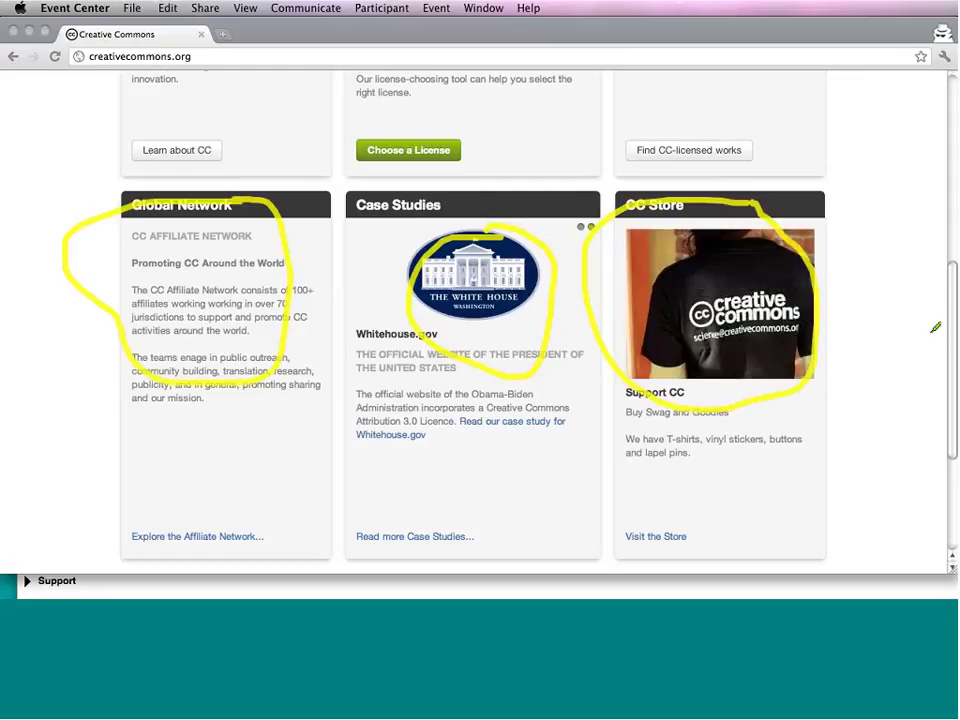
click(947, 213)
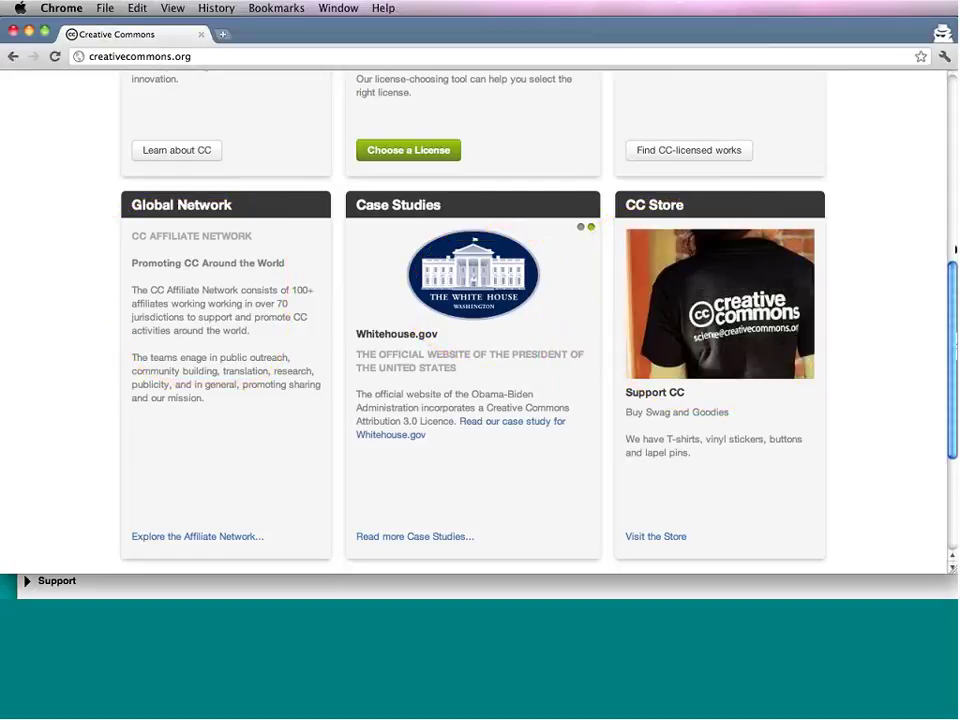
- Open the Choose a License form from the home page's License section and look over its questions
scroll(714, 215, up, 4)
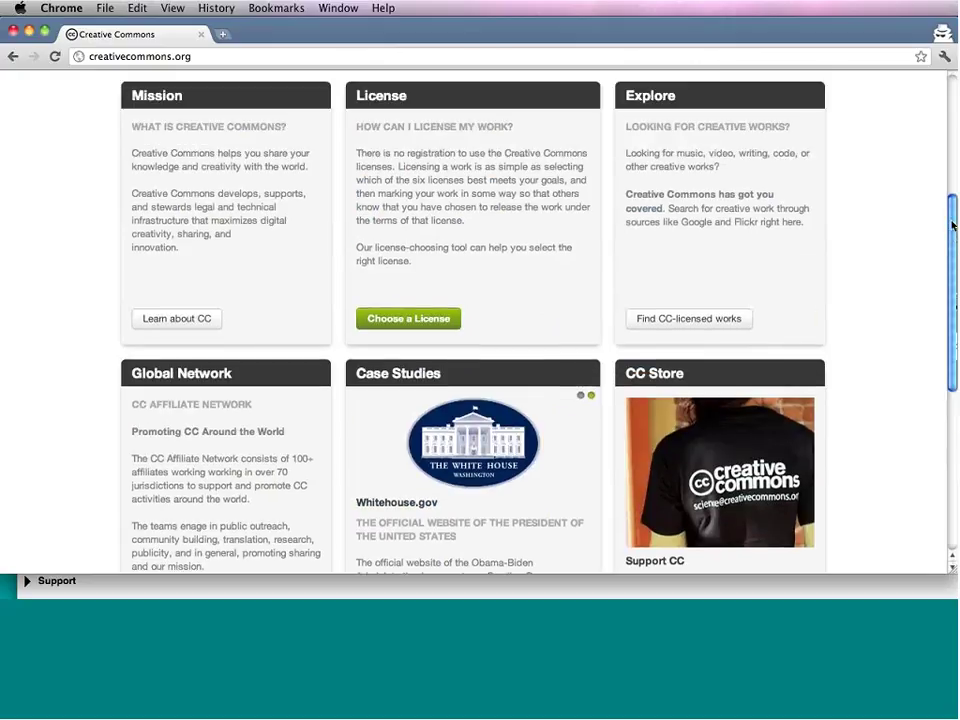
click(410, 318)
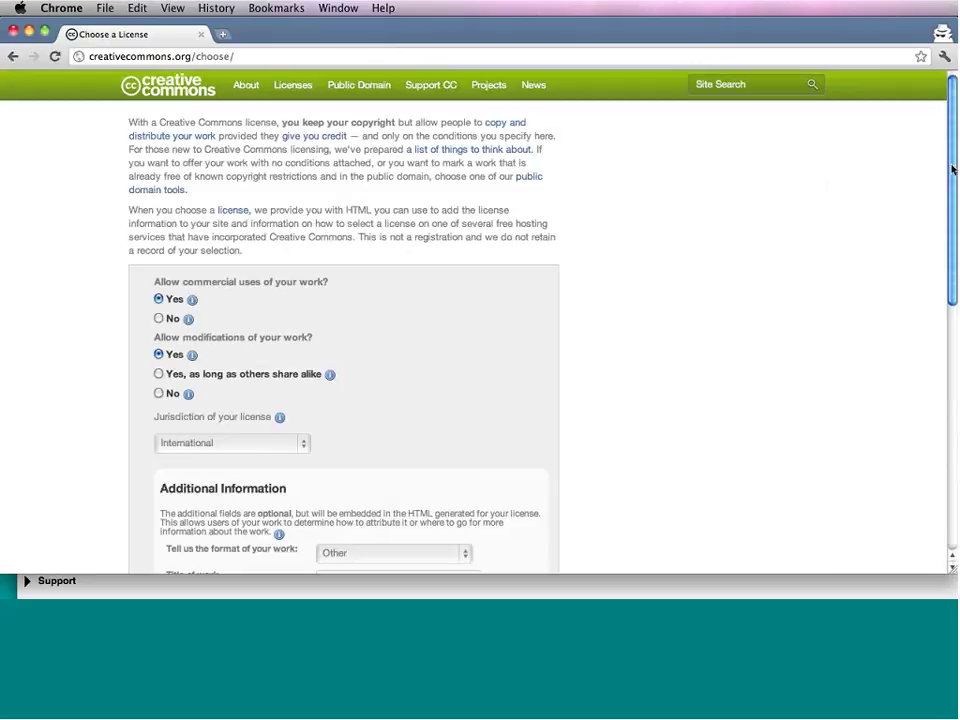
drag(952, 152, 952, 329)
scroll(952, 291, down, 2)
scroll(454, 189, up, 5)
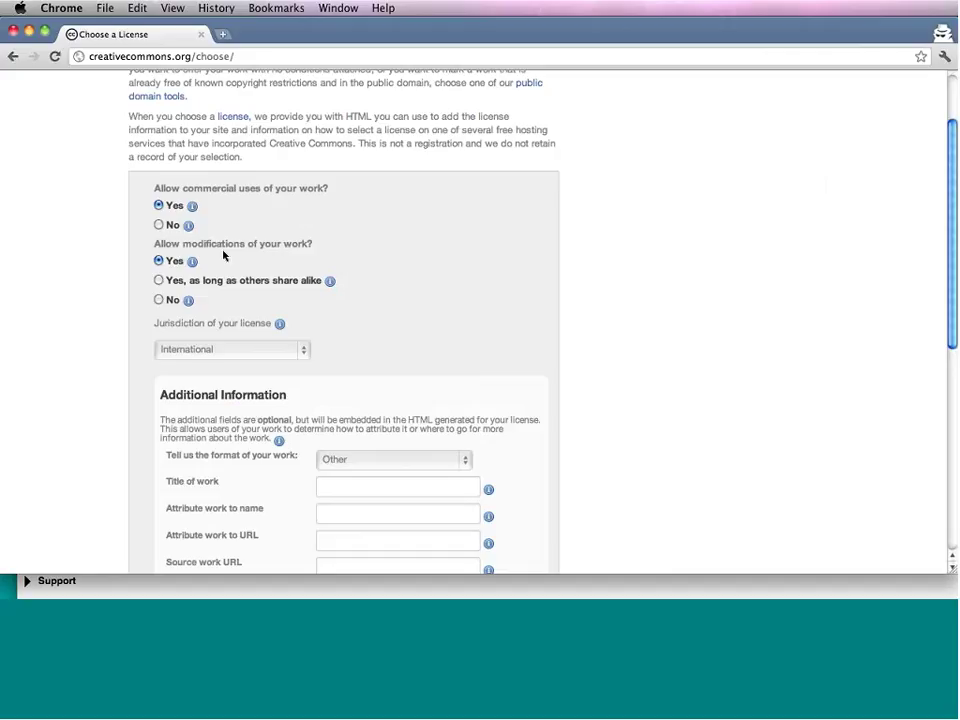
- Allow modifications of the work as long as others share alike, and view the explanation of Share Alike
click(158, 281)
scroll(579, 270, down, 2)
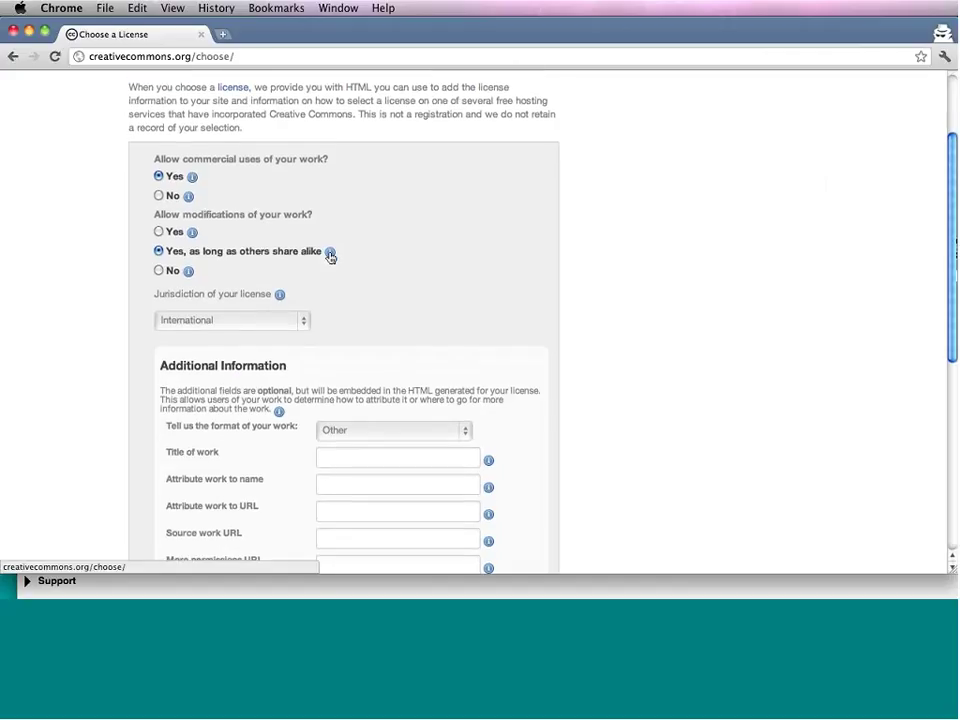
click(330, 254)
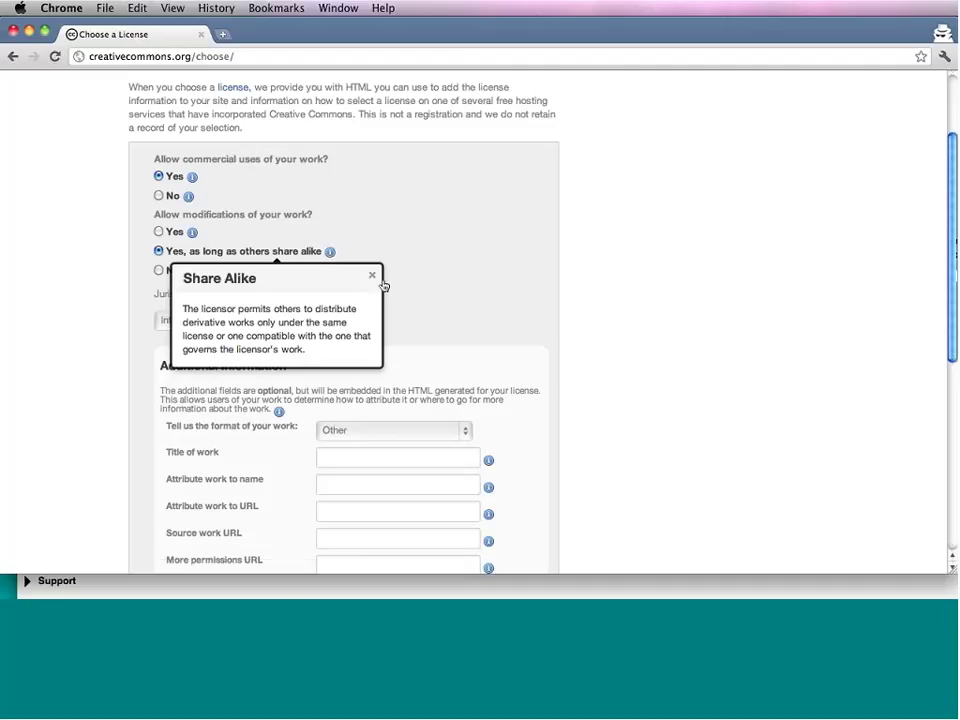
click(373, 276)
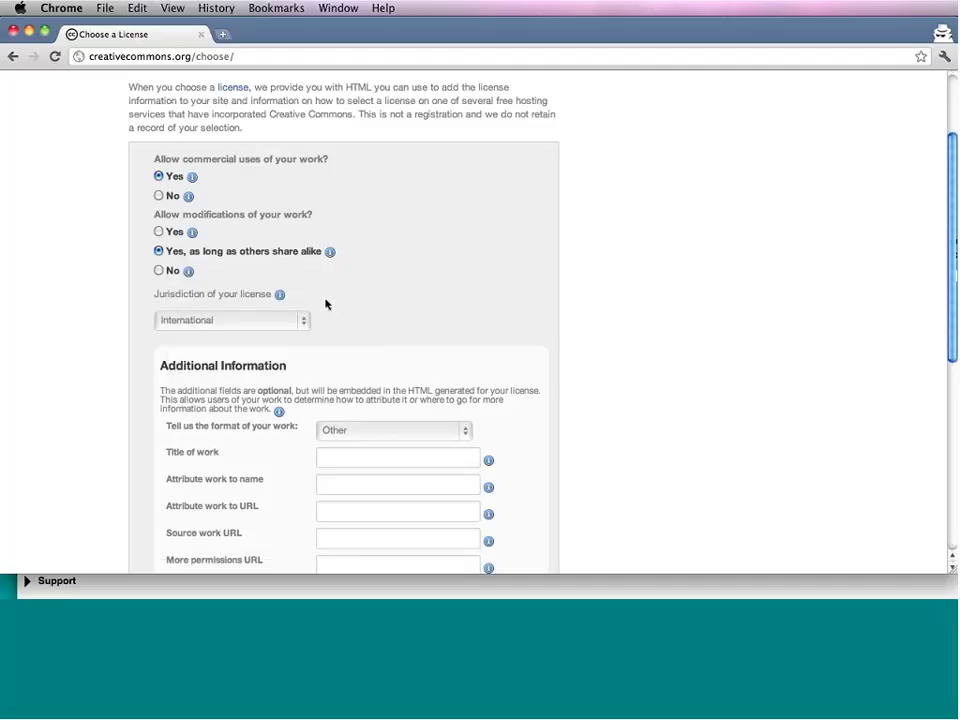
- Set the license jurisdiction to United States and the format of the work to Text
click(304, 322)
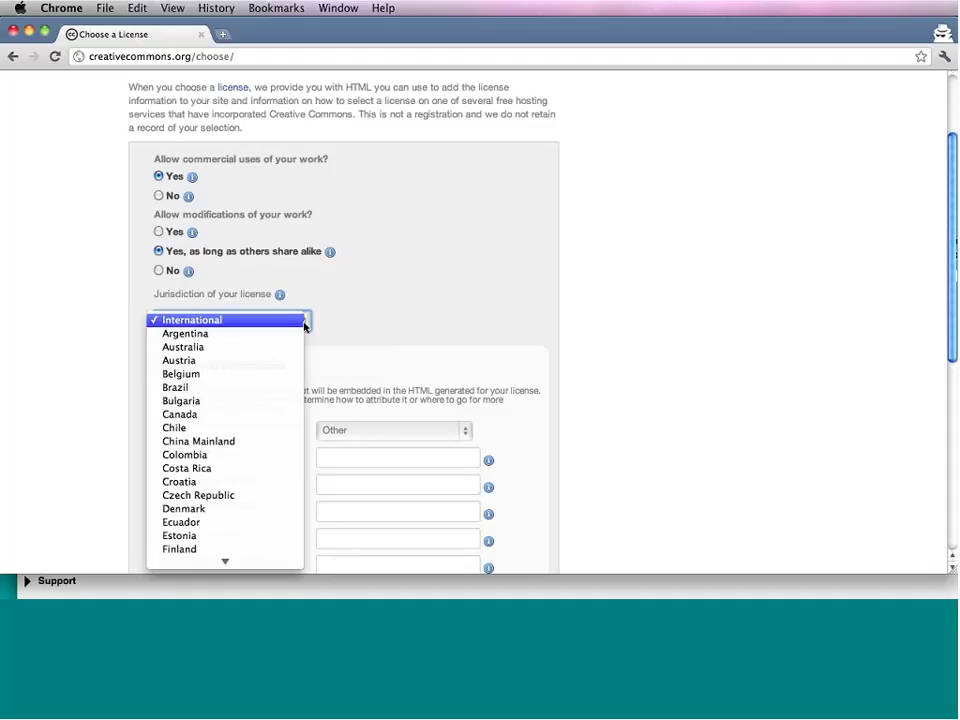
scroll(225, 450, down, 10)
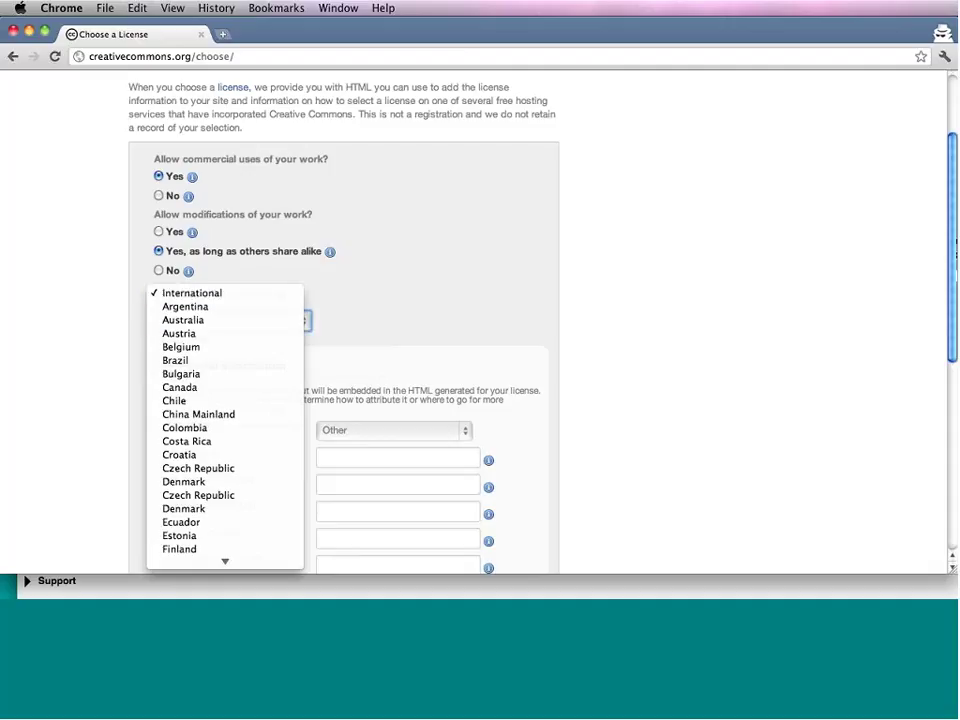
scroll(225, 300, down, 5)
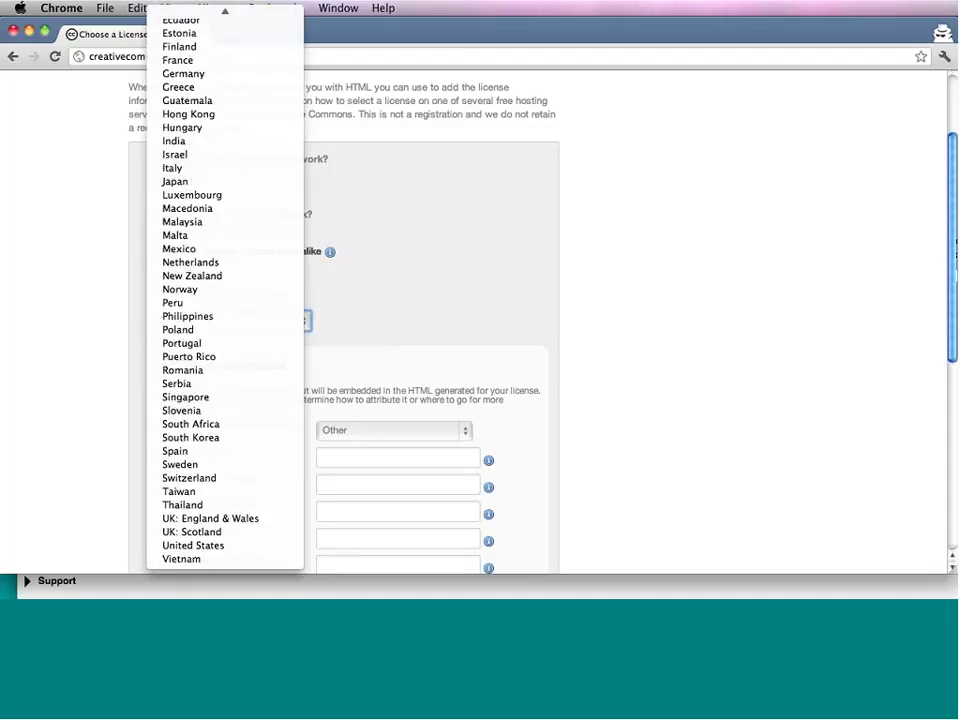
click(219, 546)
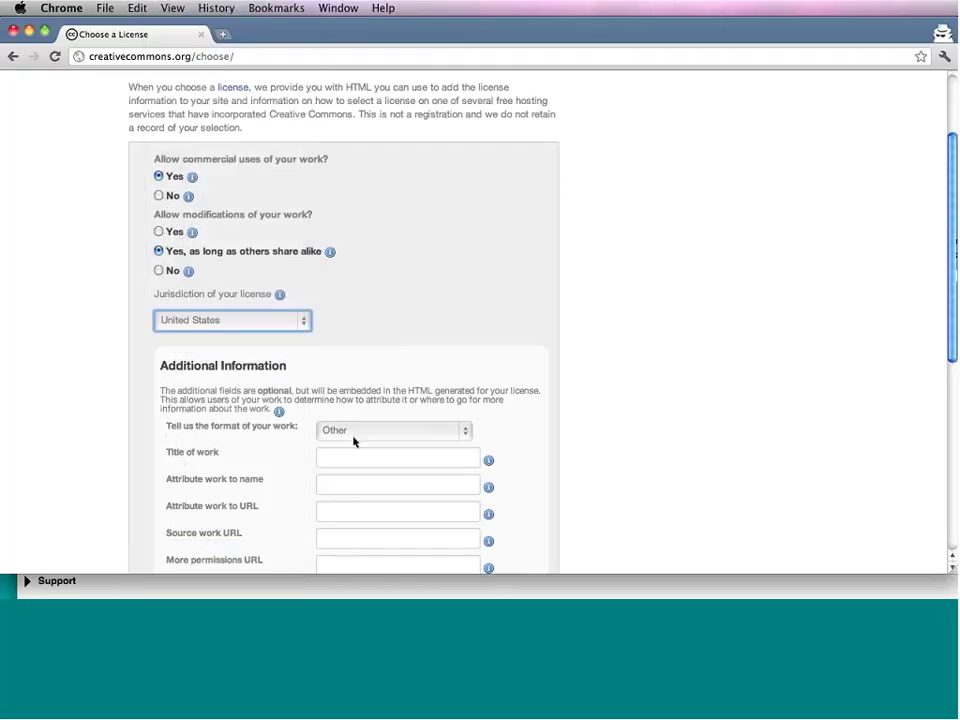
click(465, 436)
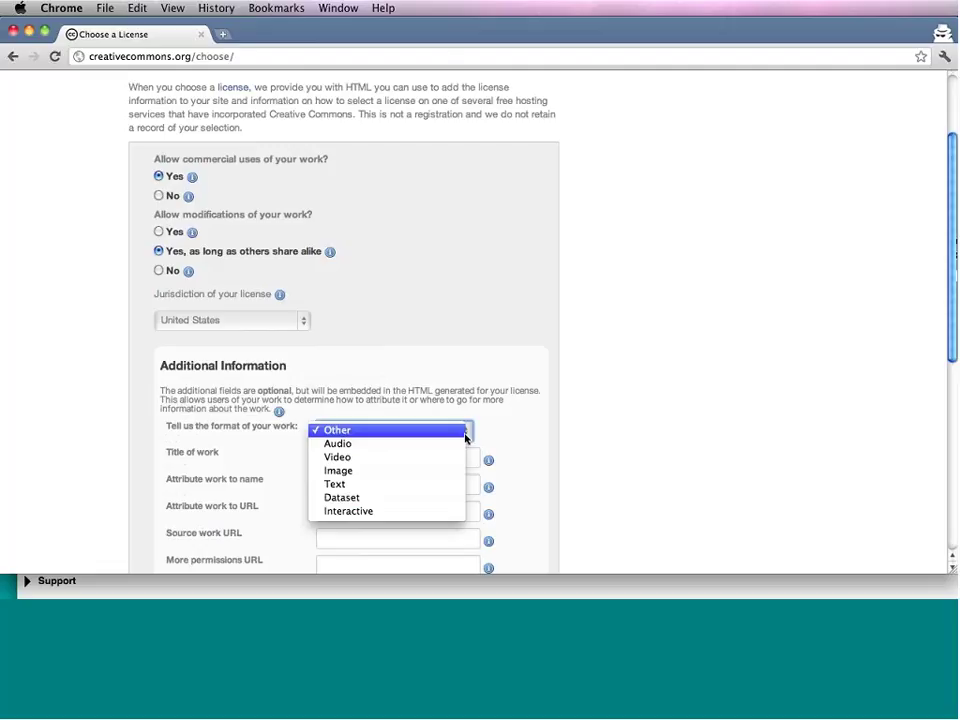
click(446, 486)
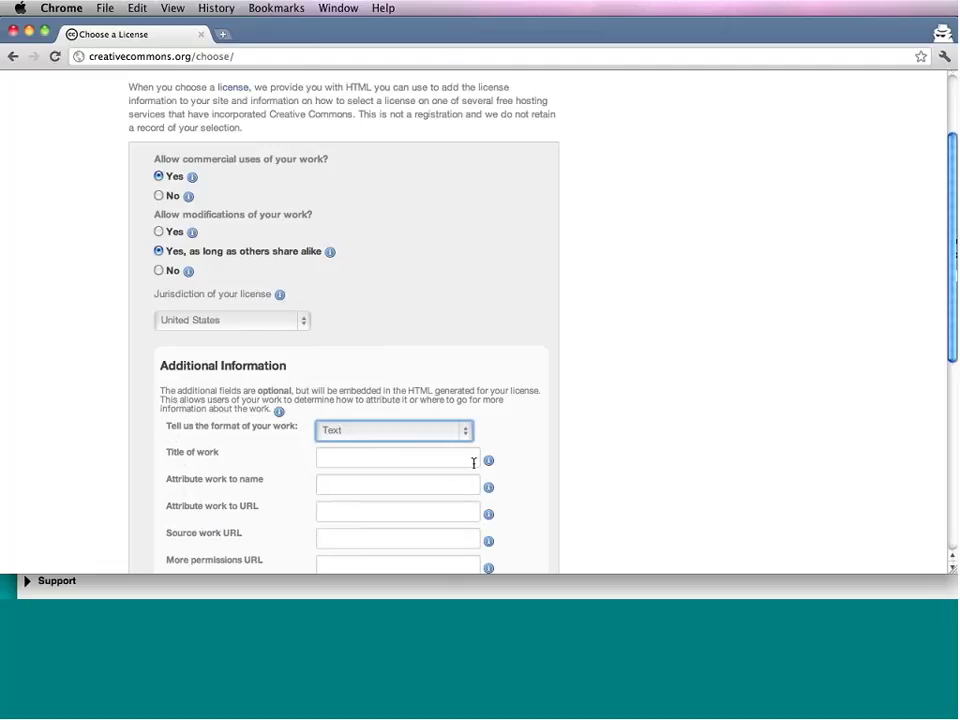
- Review the optional title, attribution, source and permissions fields under Additional Information, including the help for the attribution URL
click(474, 461)
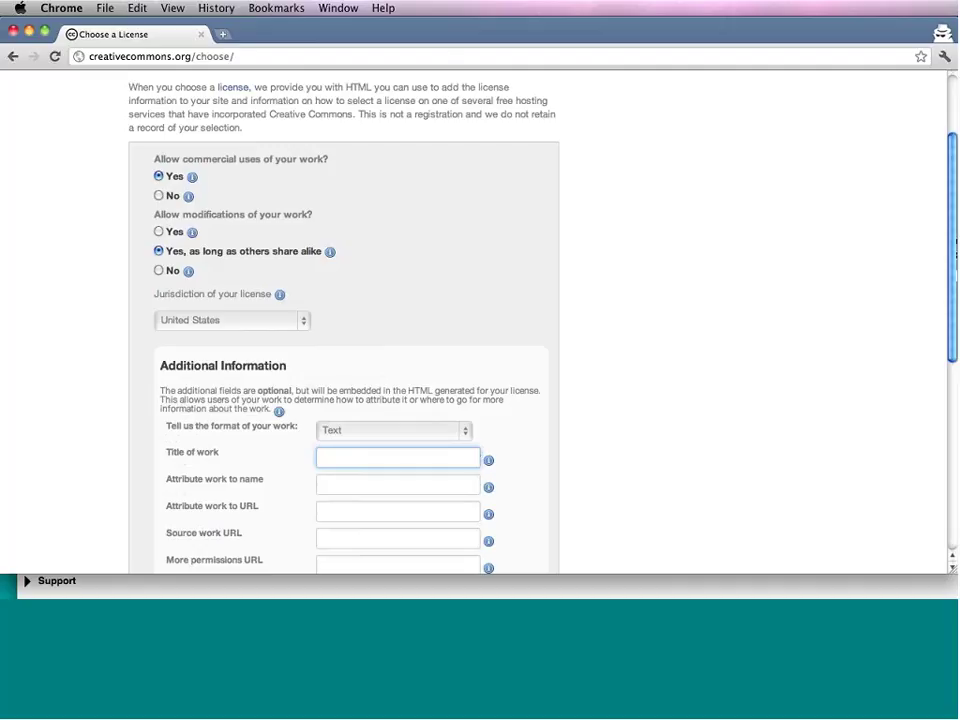
scroll(340, 320, down, 3)
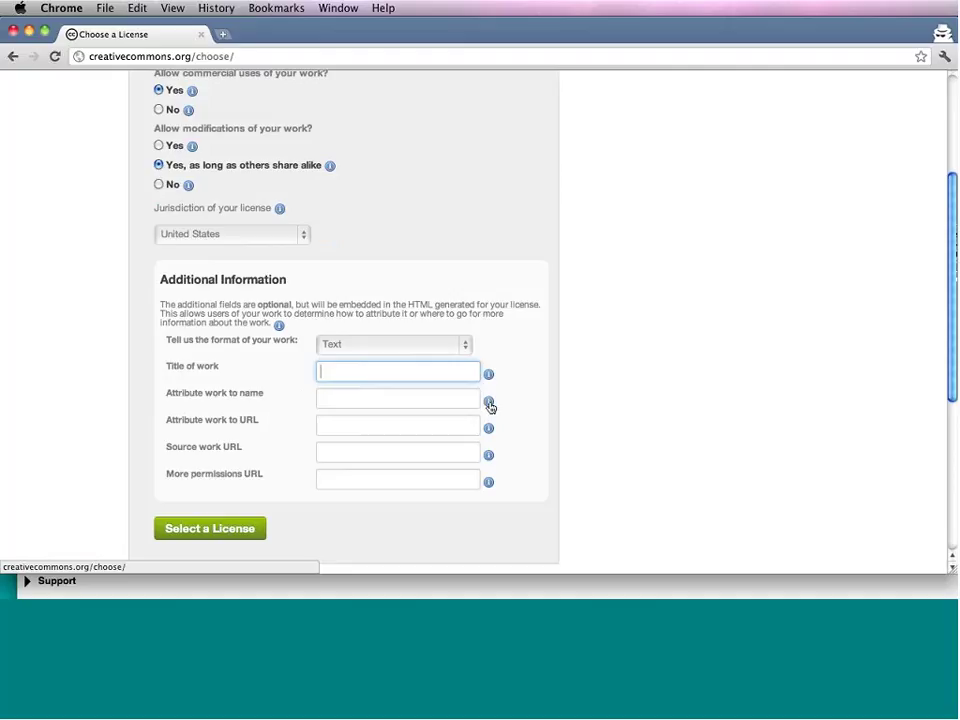
click(399, 401)
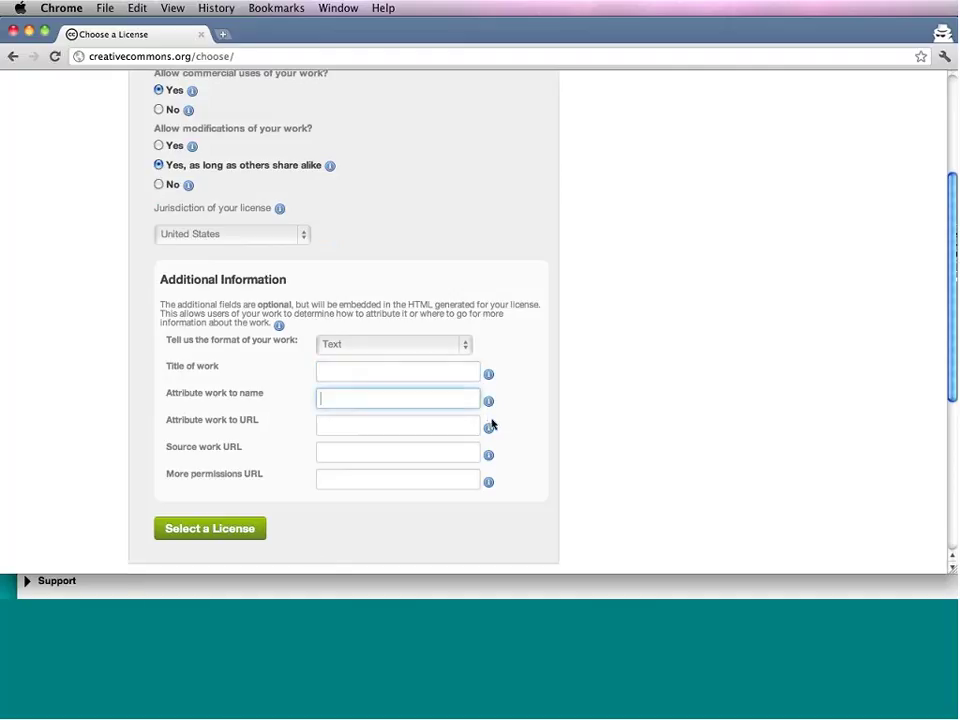
click(488, 430)
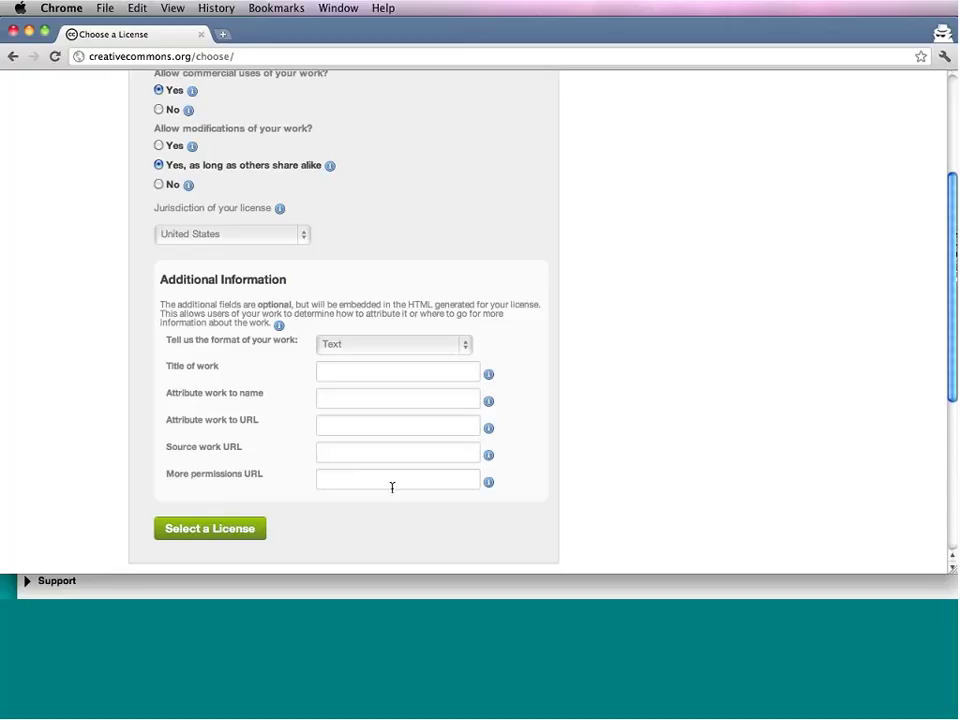
scroll(955, 295, up, 2)
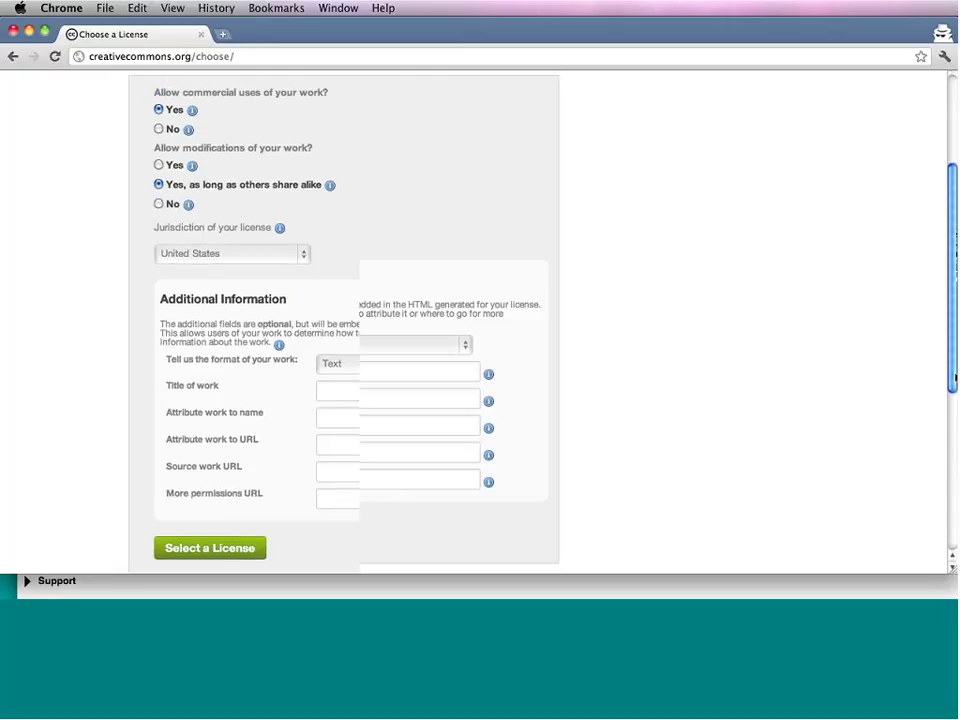
drag(955, 295, 955, 213)
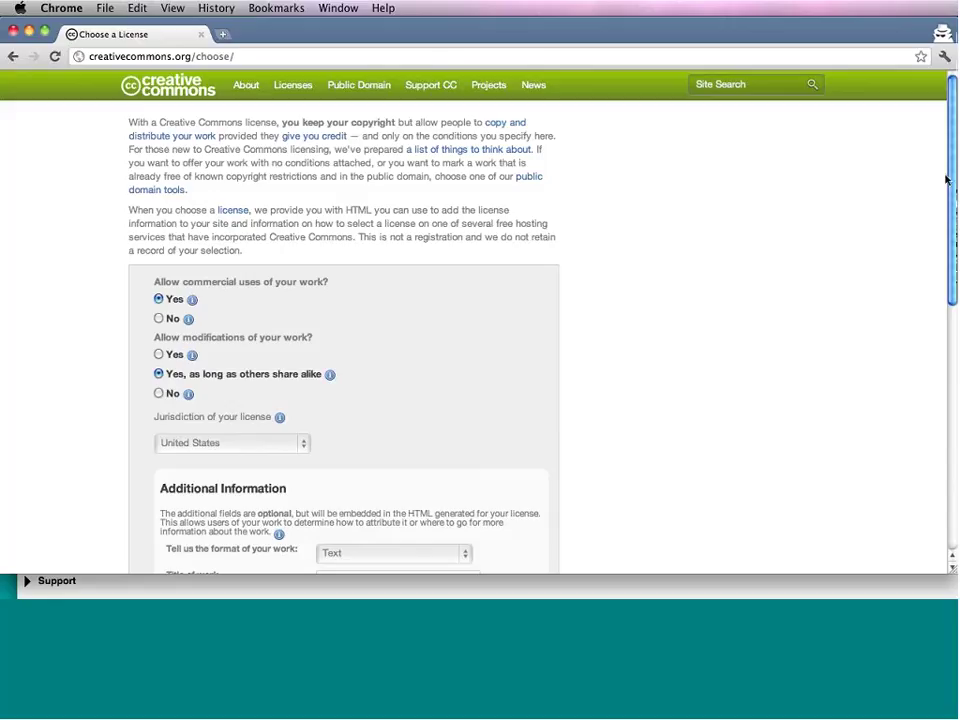
click(305, 59)
text(www.gmail.com)
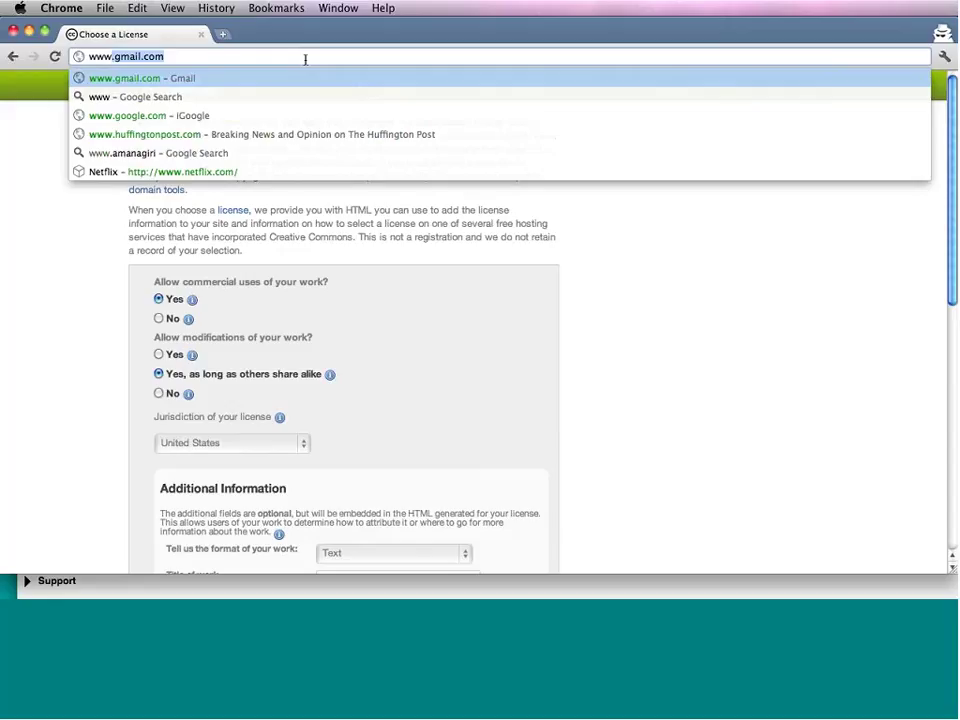
key(Return)
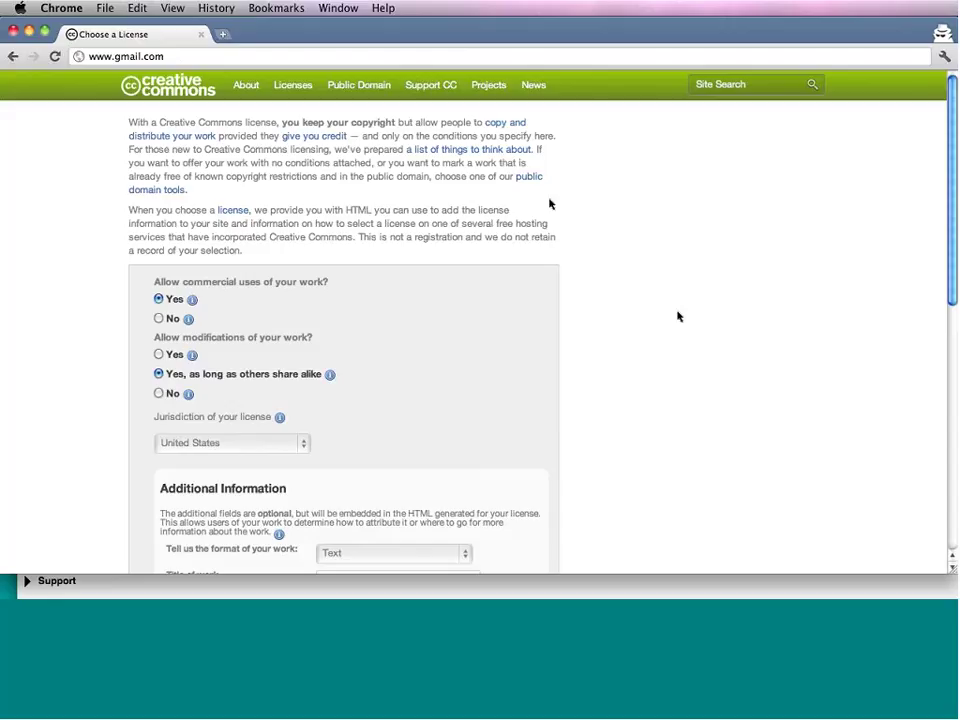
click(251, 56)
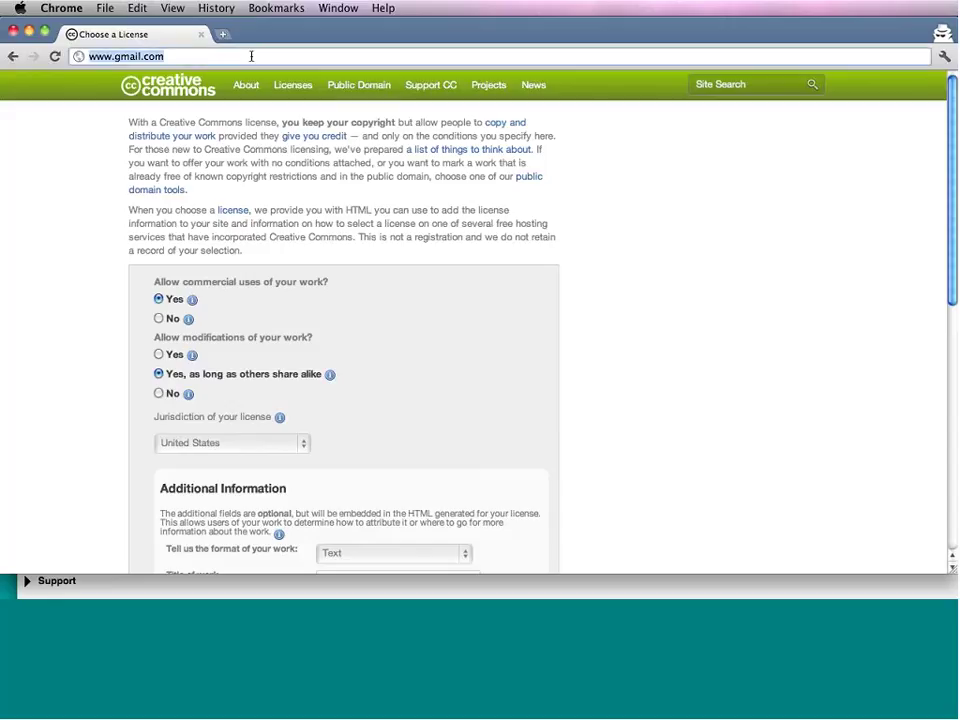
text(www.goog)
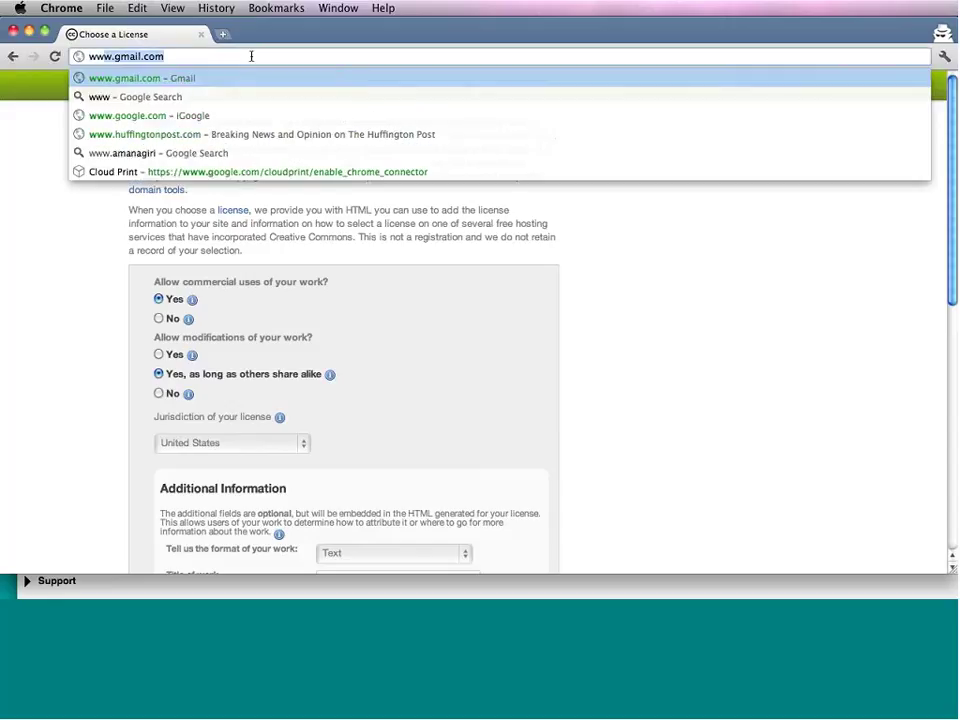
text(le.com)
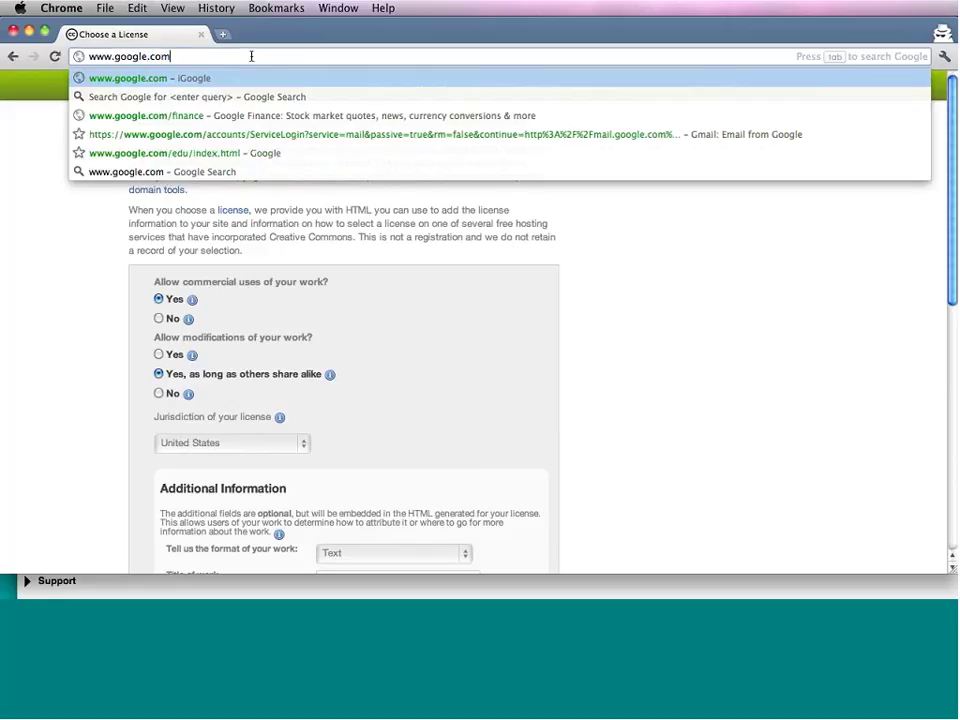
key(Return)
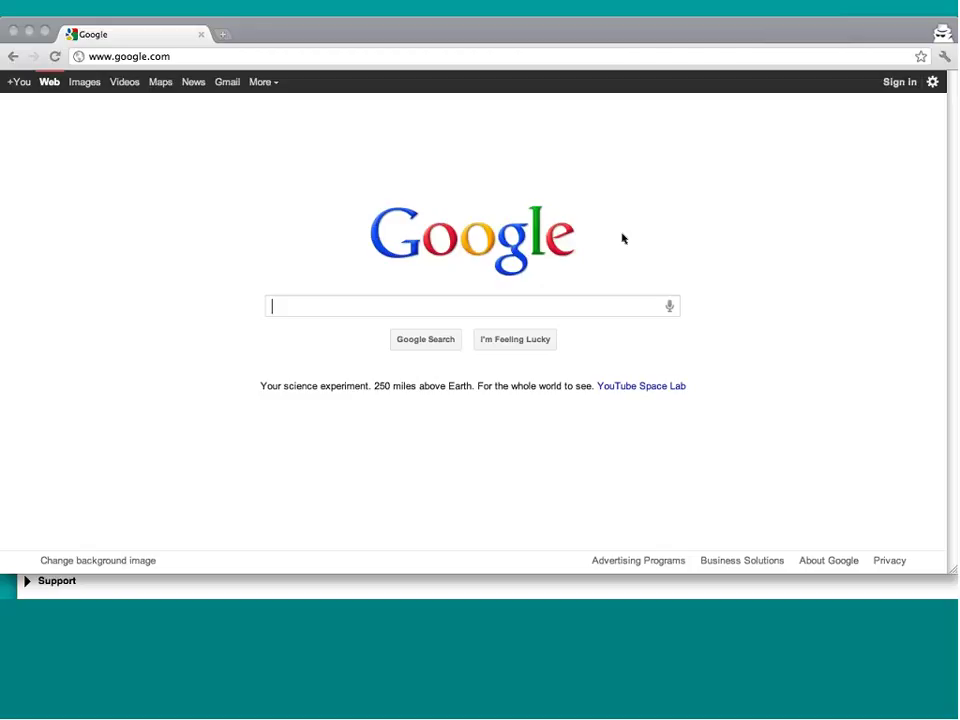
click(933, 89)
click(933, 89)
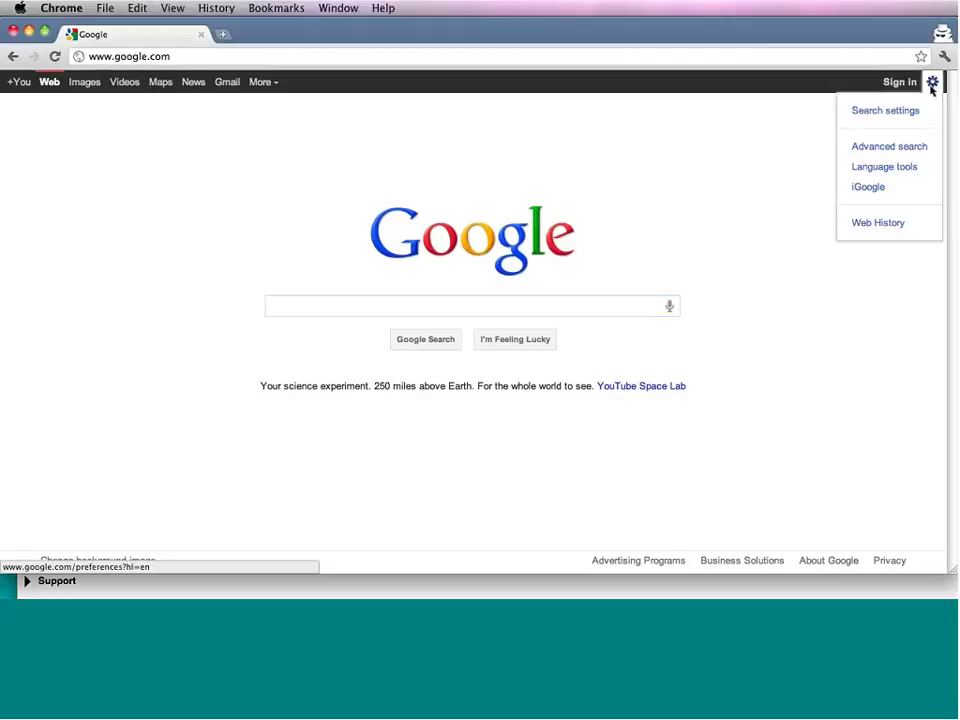
click(925, 150)
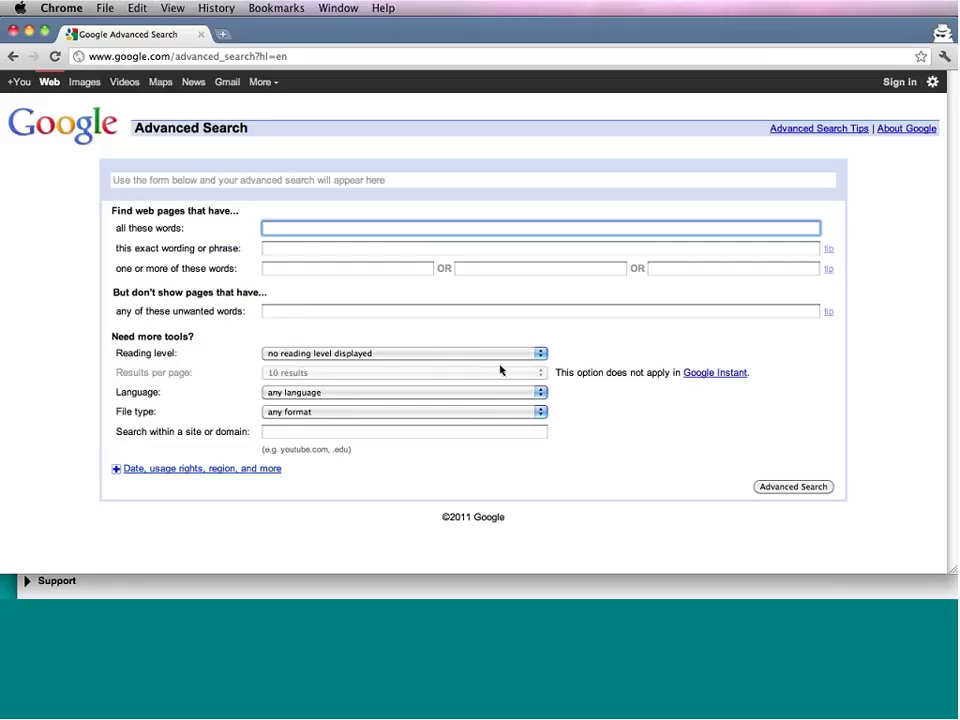
- View the available reading level and file type options without changing them
click(541, 356)
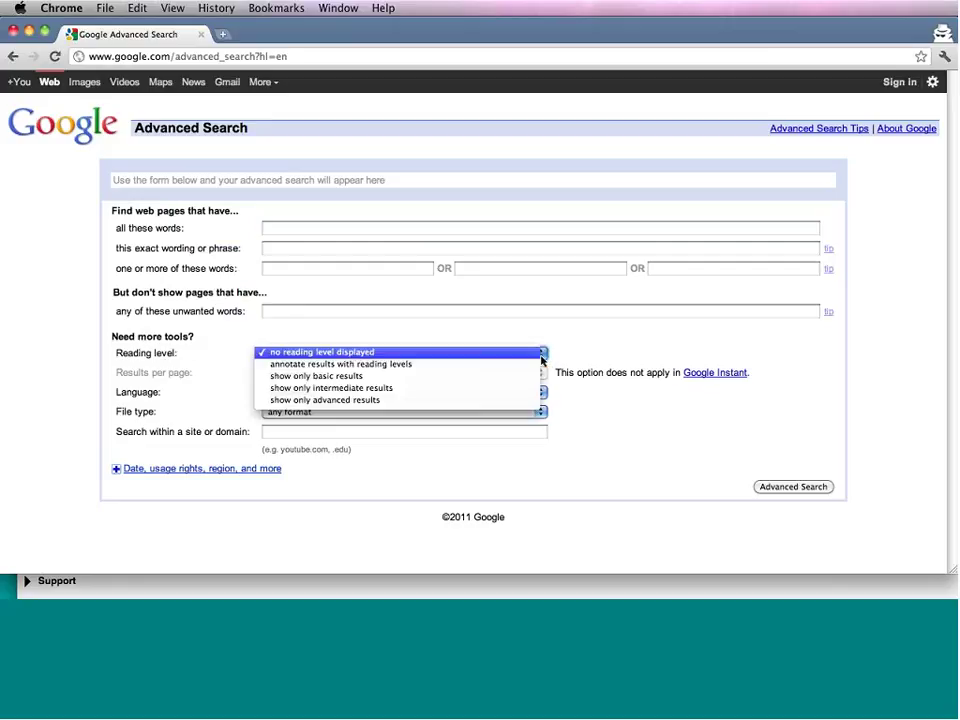
click(541, 357)
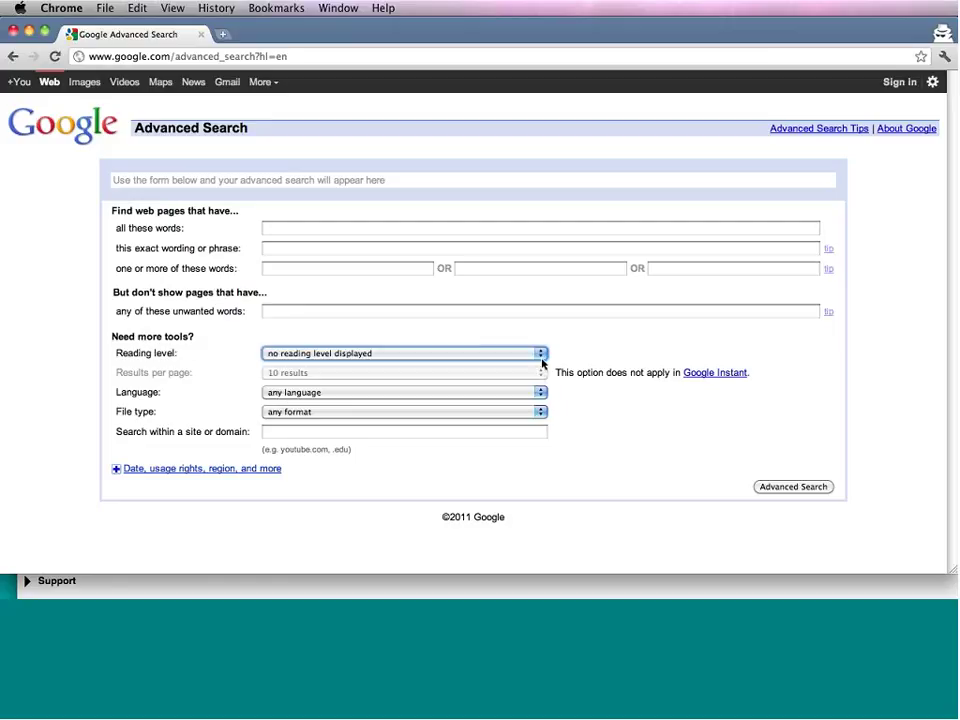
click(541, 413)
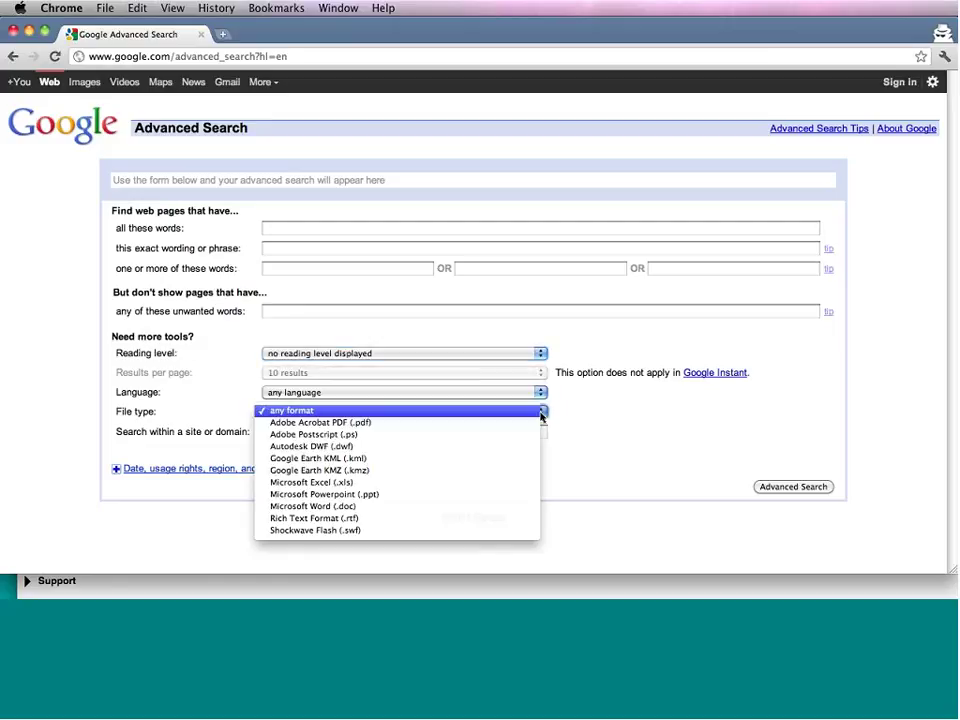
click(541, 416)
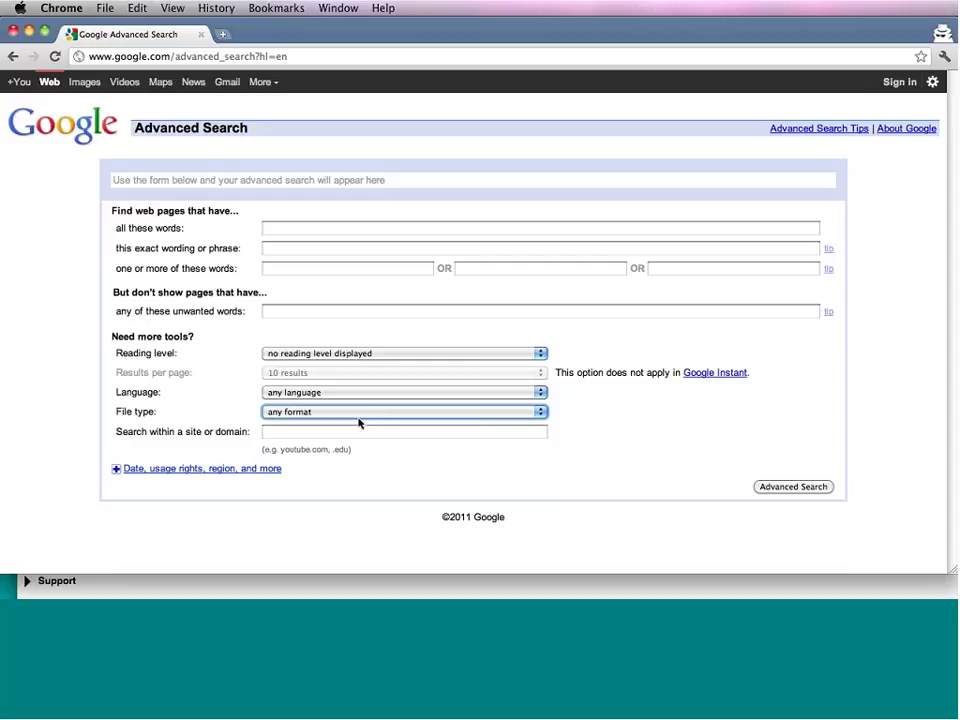
- Expand the date, usage rights and region options and set Usage rights to "free to use or share"
click(240, 470)
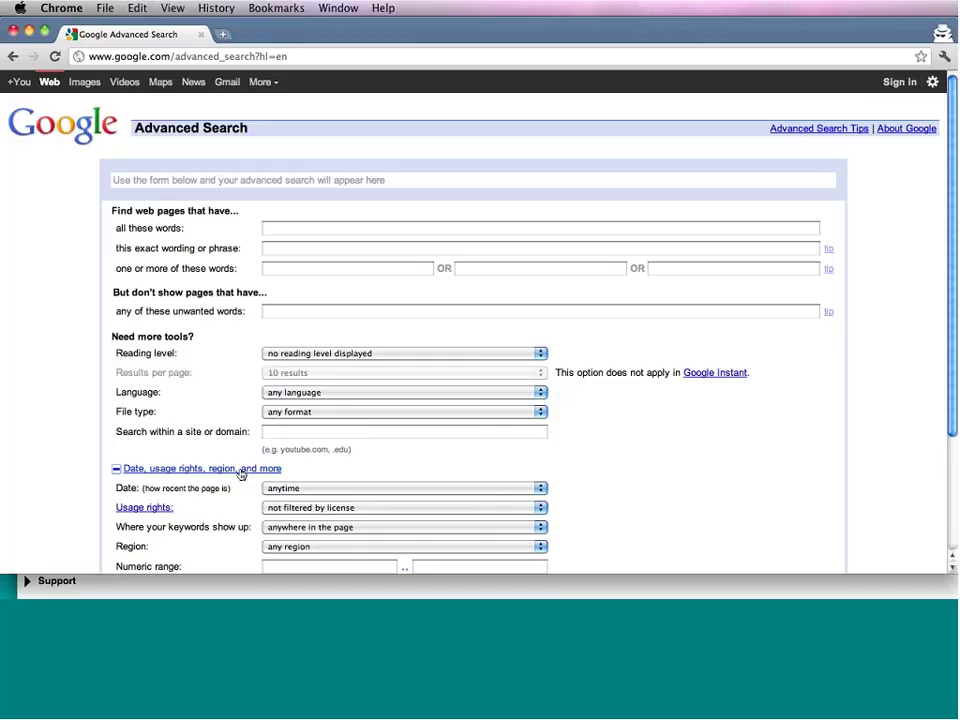
drag(953, 198, 953, 303)
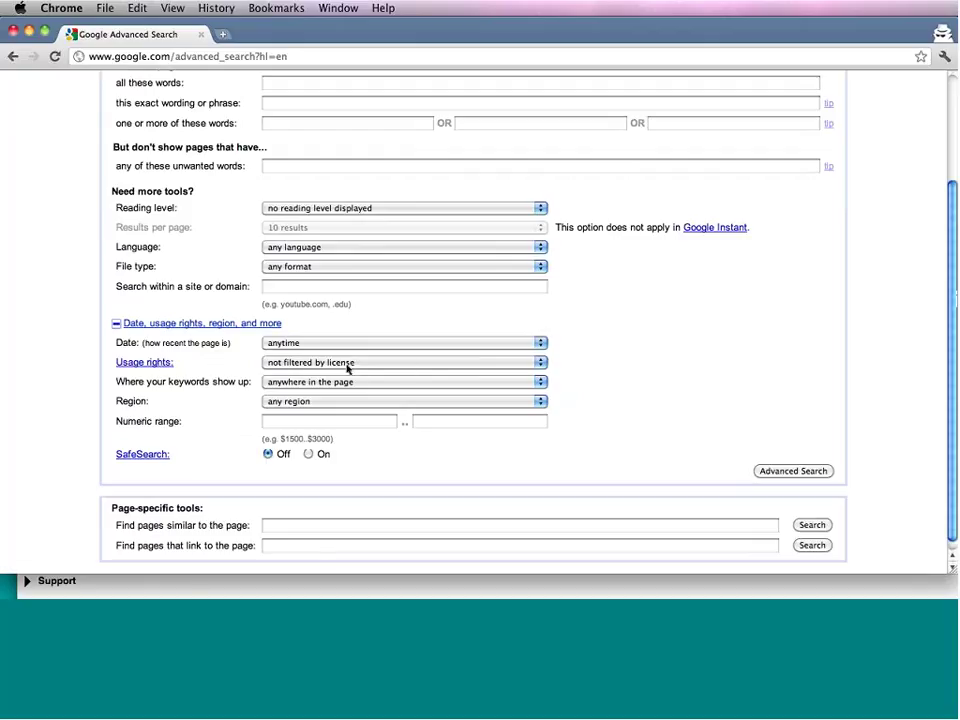
click(541, 366)
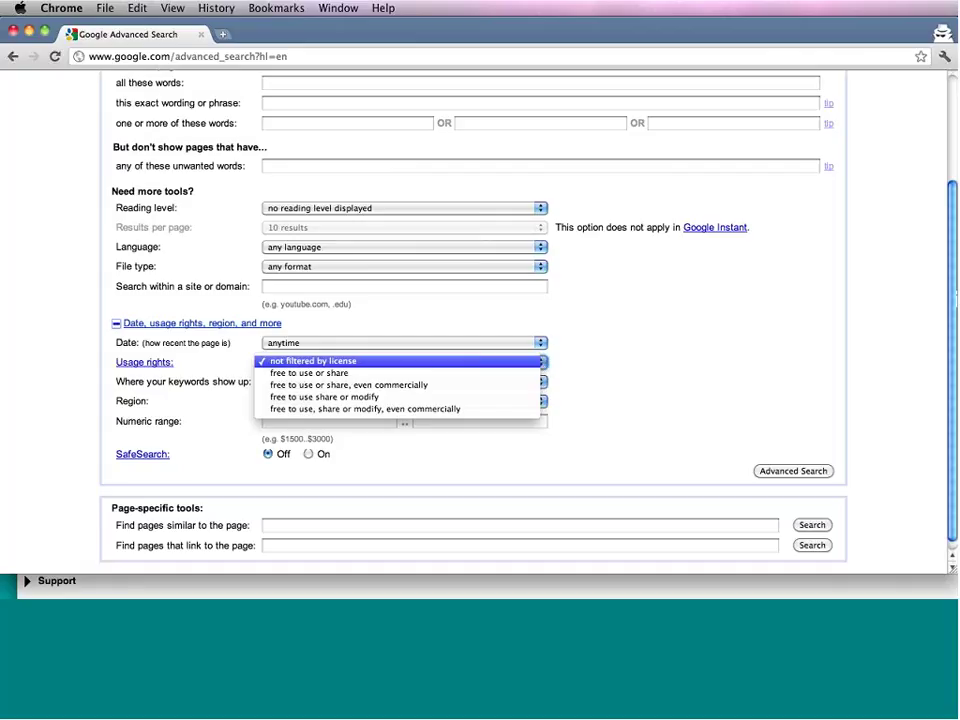
key(Escape)
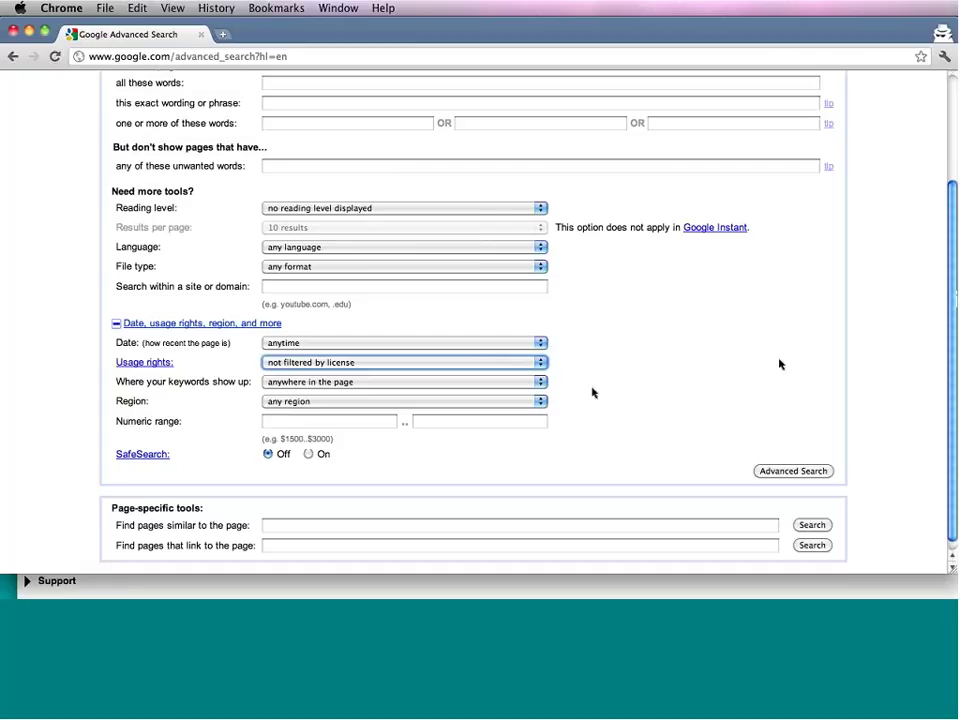
click(542, 366)
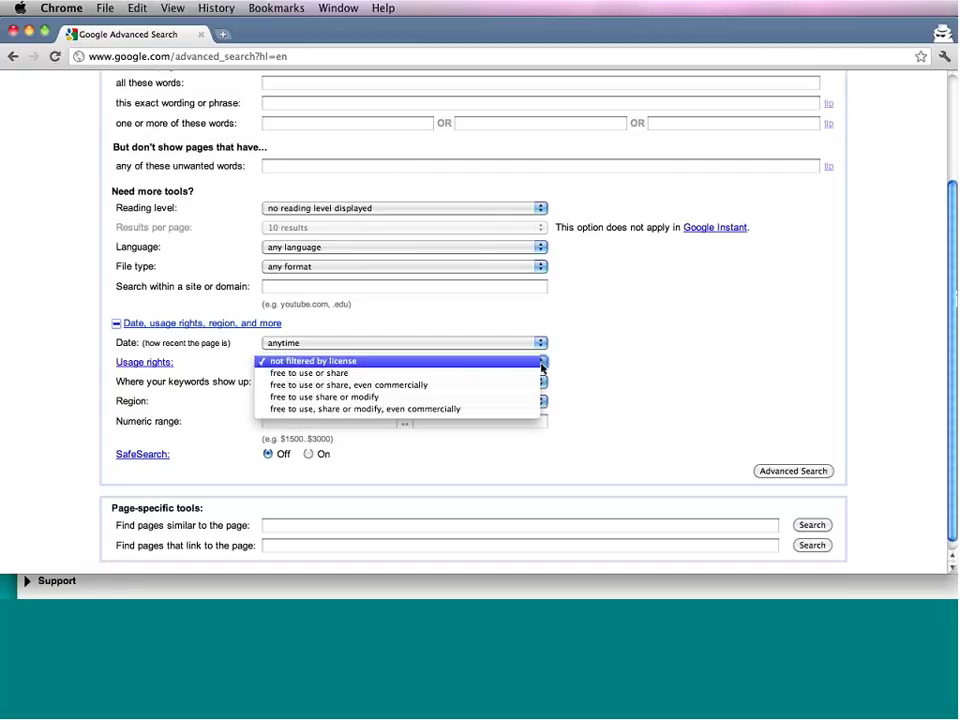
click(536, 373)
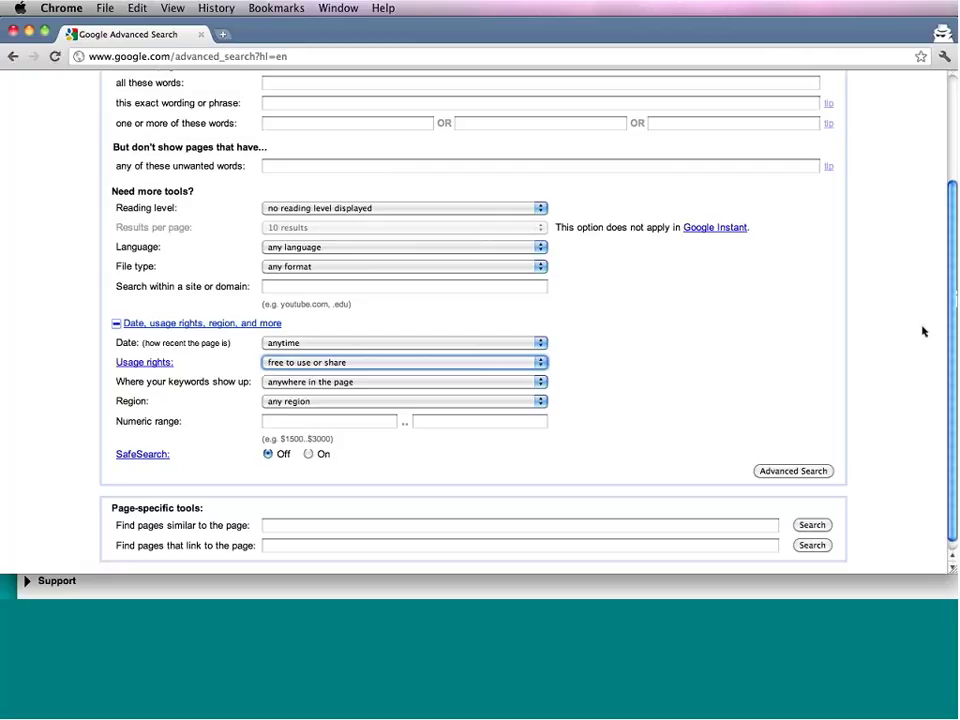
- Enter "global warming" as the words all pages must have and run the advanced search
drag(952, 354, 952, 278)
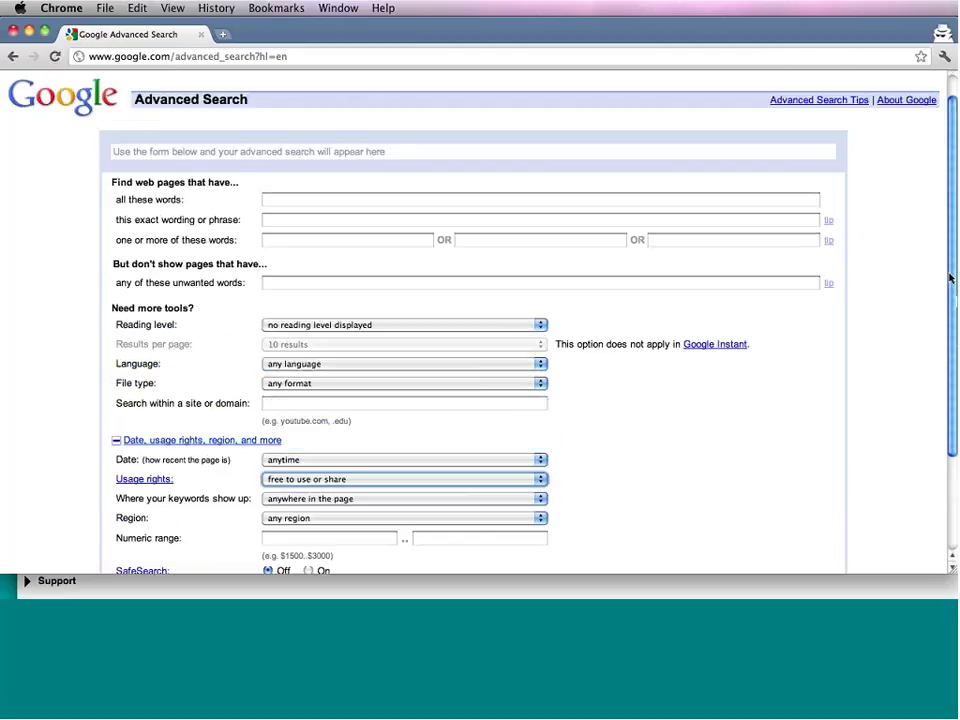
click(337, 198)
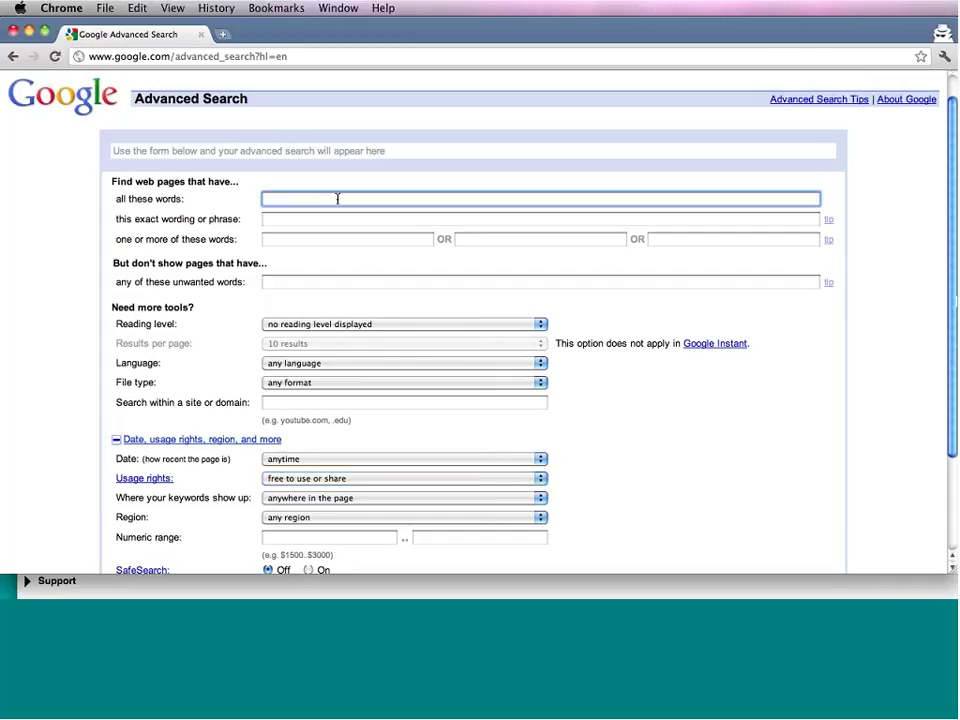
text(glob)
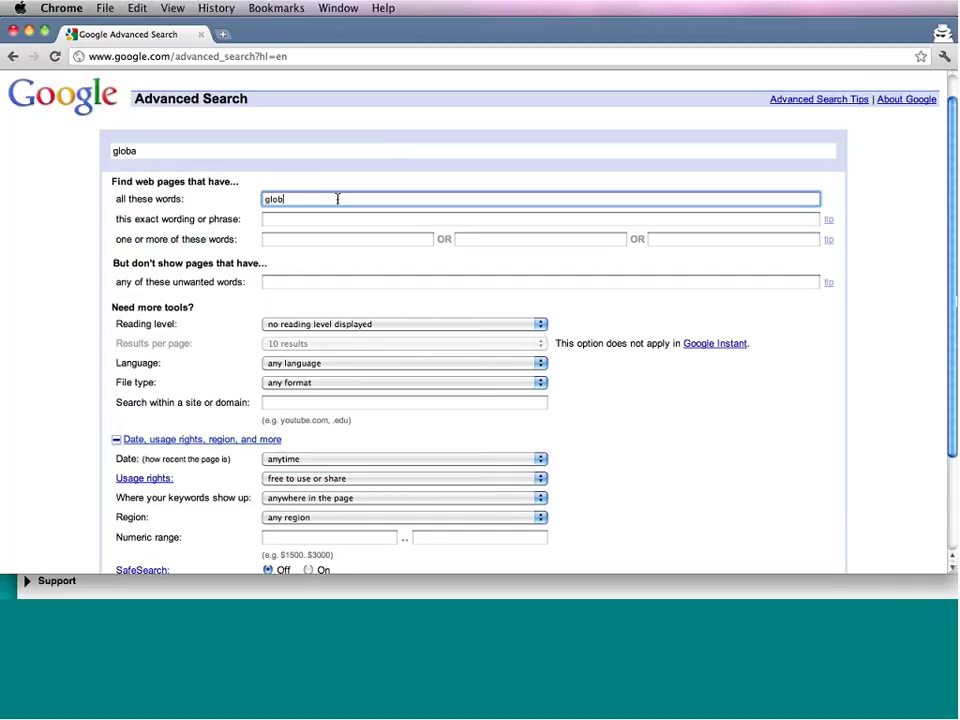
text(al warming)
scroll(934, 189, down, 3)
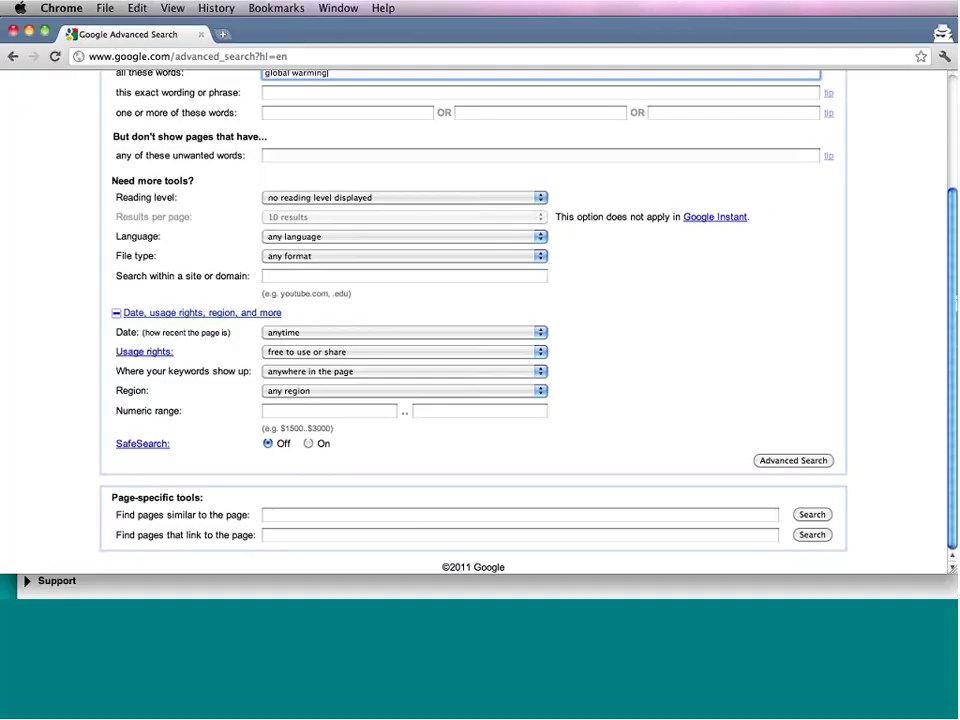
scroll(954, 192, up, 2)
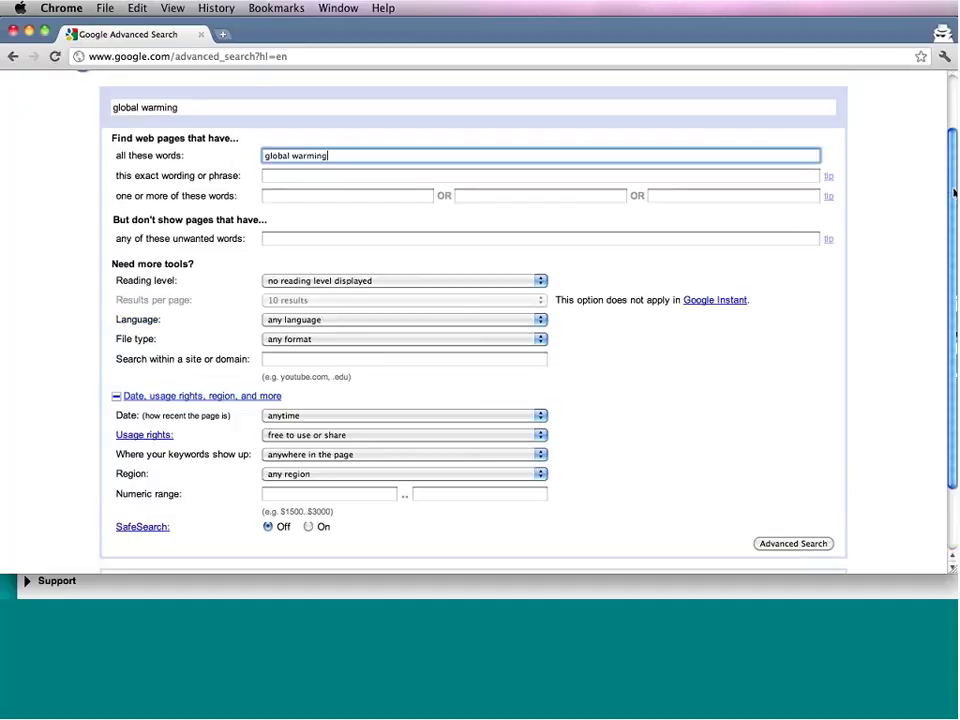
scroll(954, 192, down, 1)
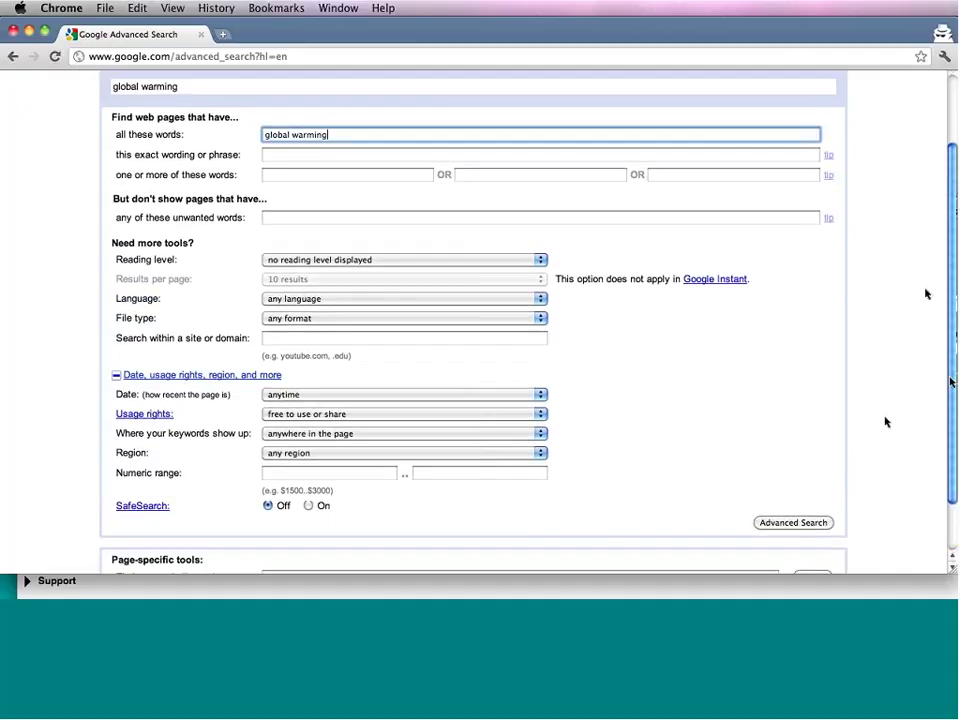
scroll(951, 440, down, 3)
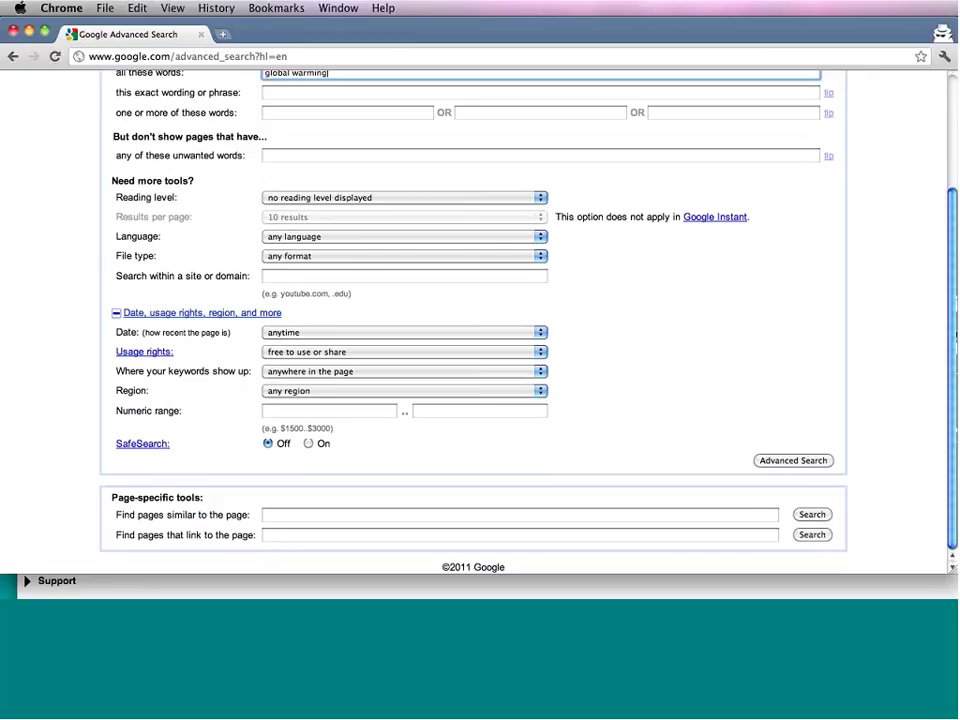
scroll(953, 356, up, 3)
scroll(800, 400, down, 3)
click(786, 460)
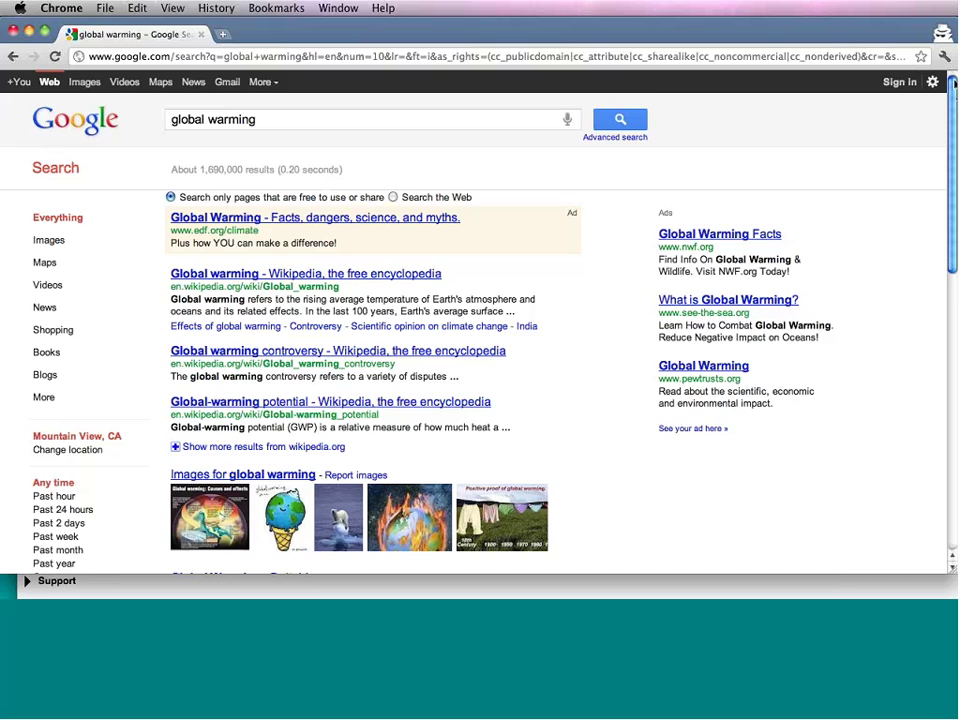
- Look through the search results, view the Wikipedia article on global warming, and return to the results
drag(954, 88, 954, 338)
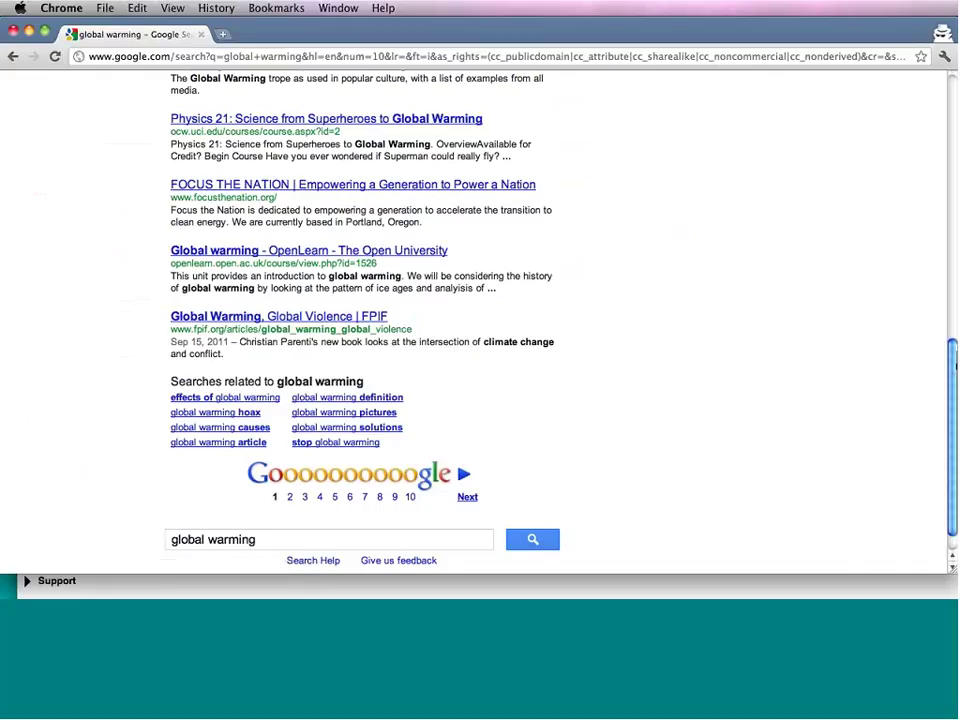
drag(953, 381, 955, 120)
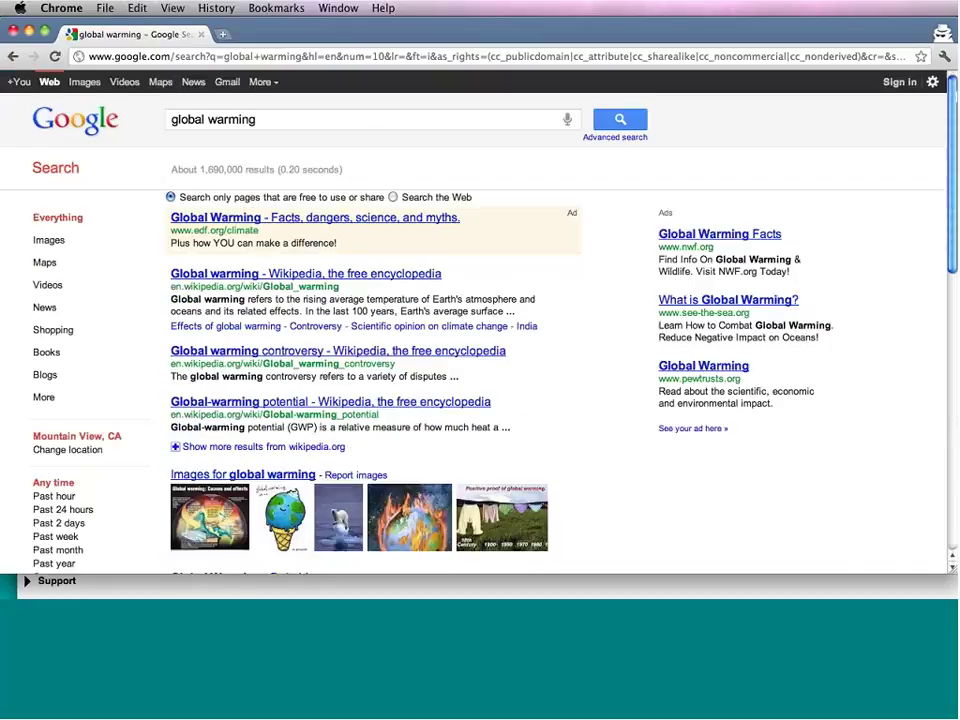
click(276, 274)
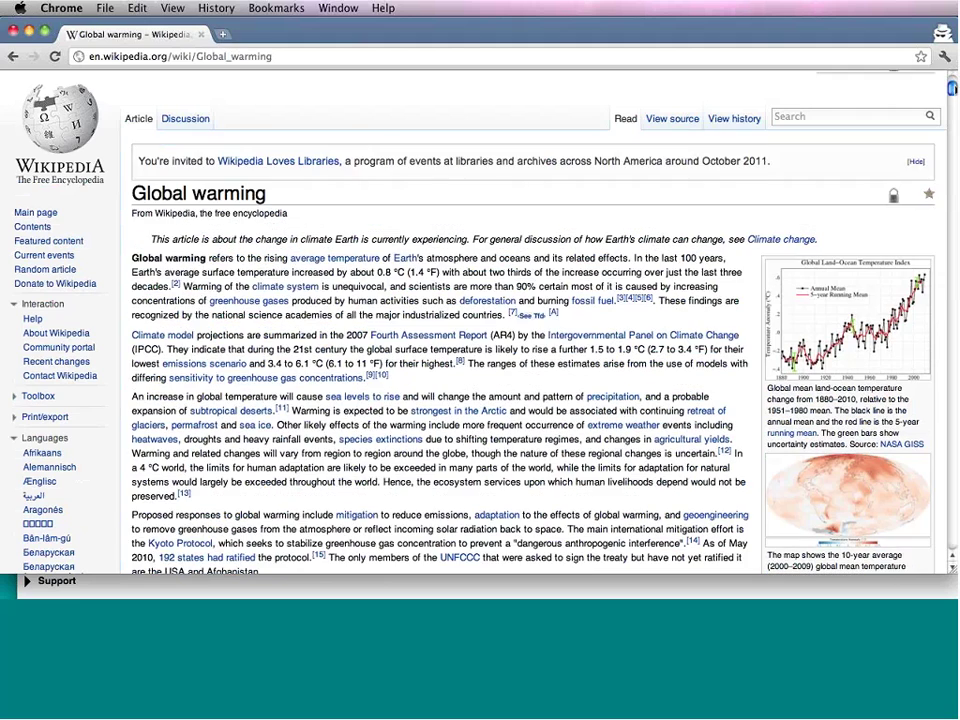
drag(951, 82, 951, 116)
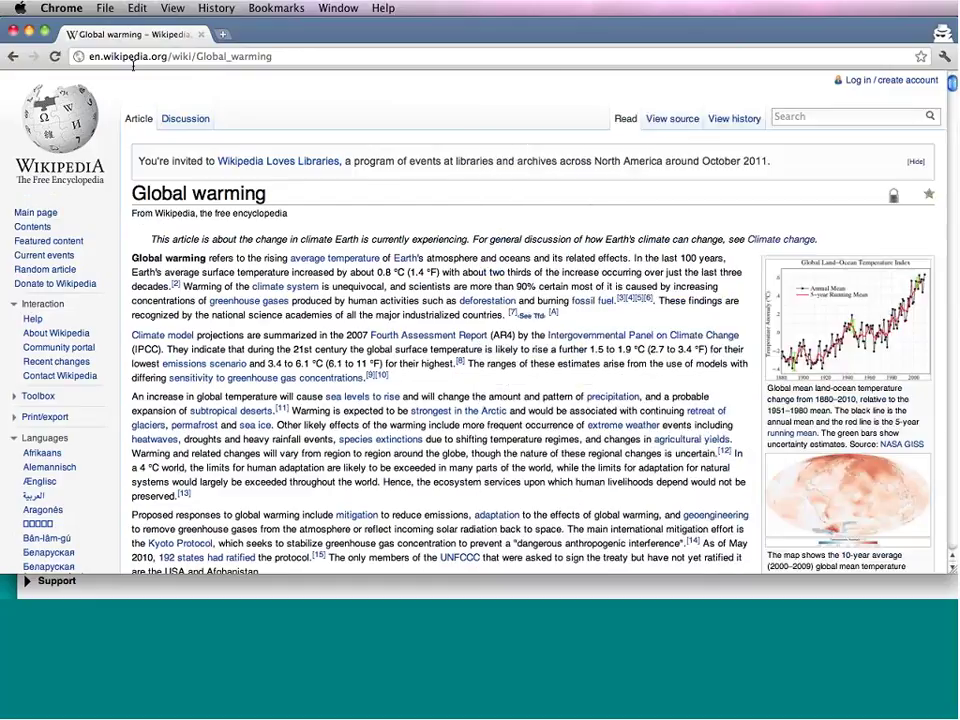
click(14, 57)
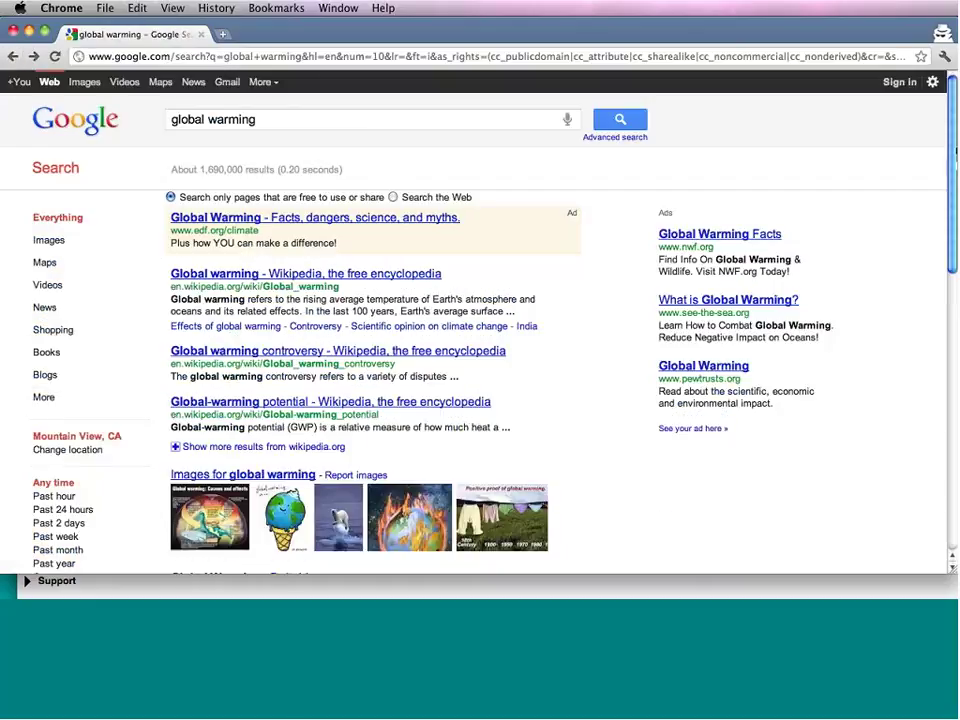
- Open the image results for global warming and preview the Town Called Dobson comic
scroll(617, 262, down, 4)
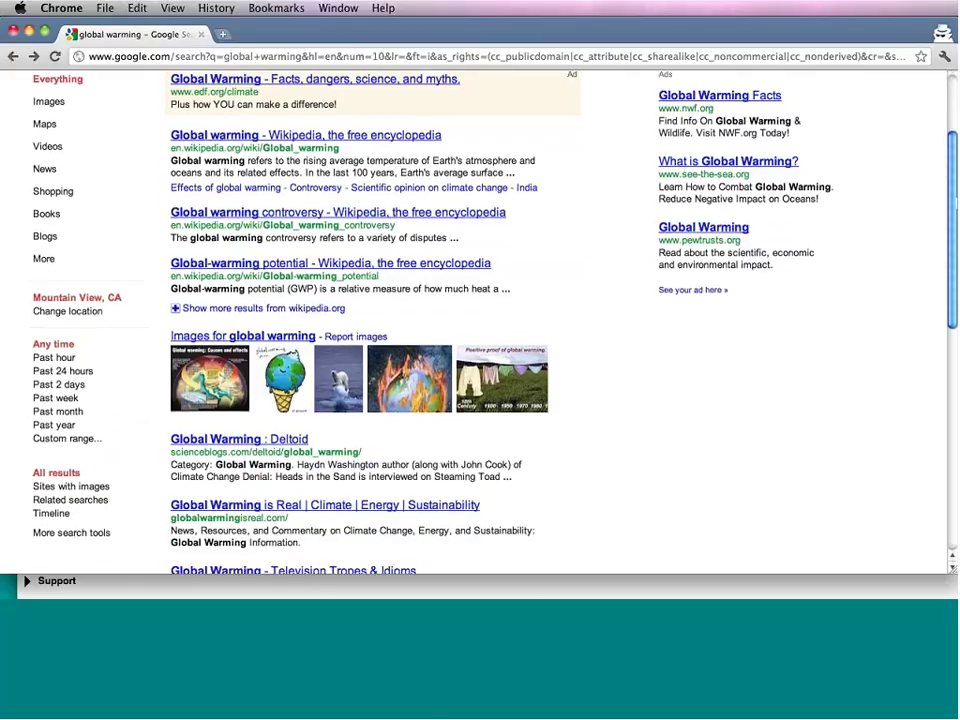
click(281, 318)
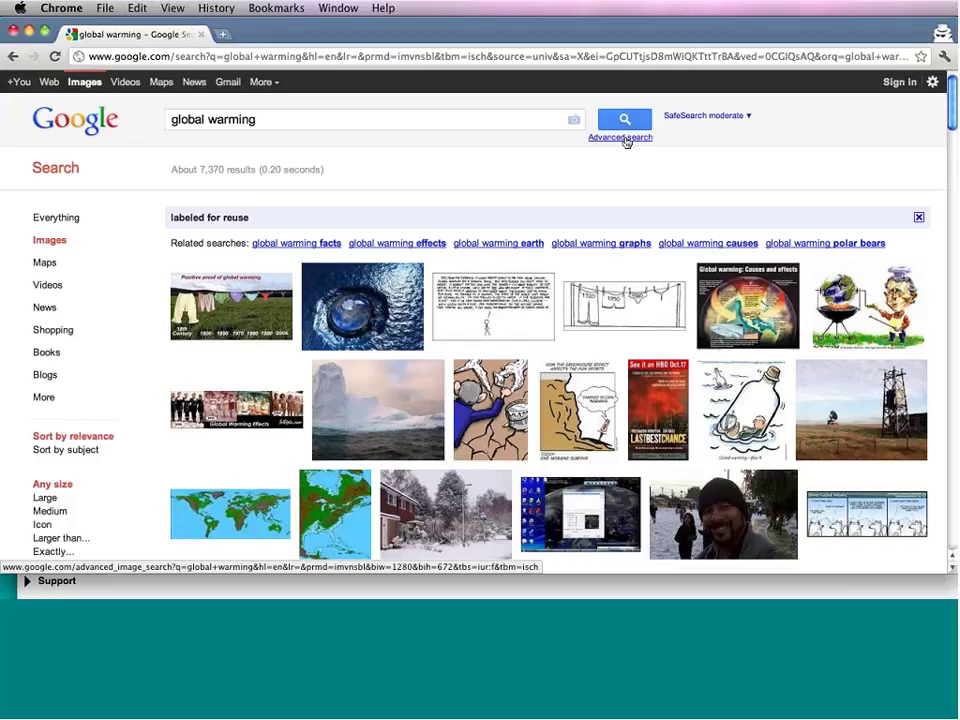
click(931, 88)
click(696, 133)
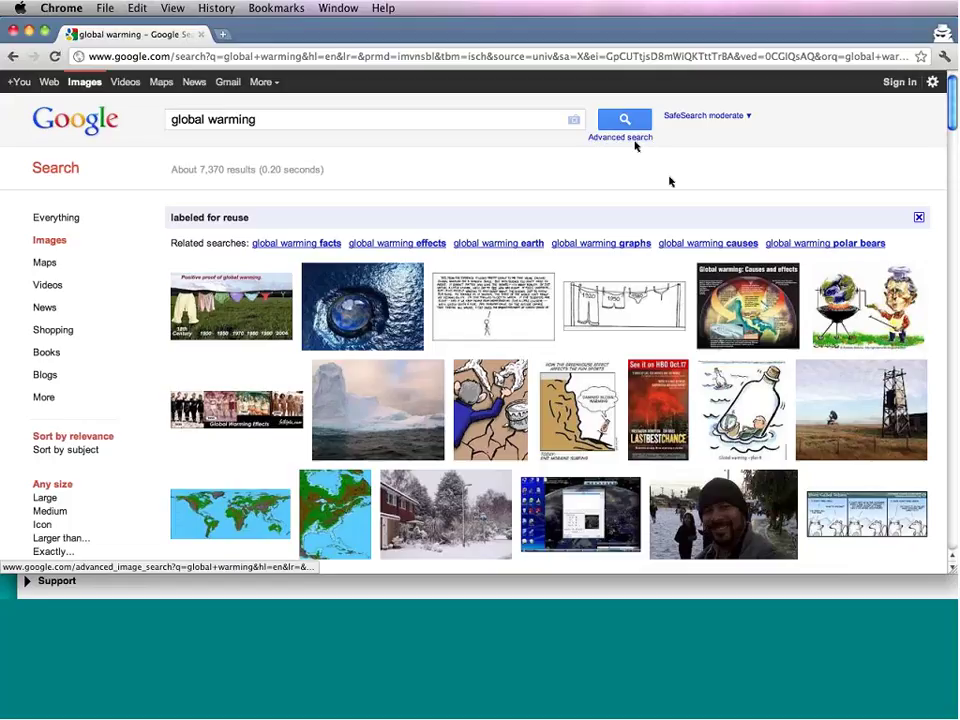
mouse_move(810, 551)
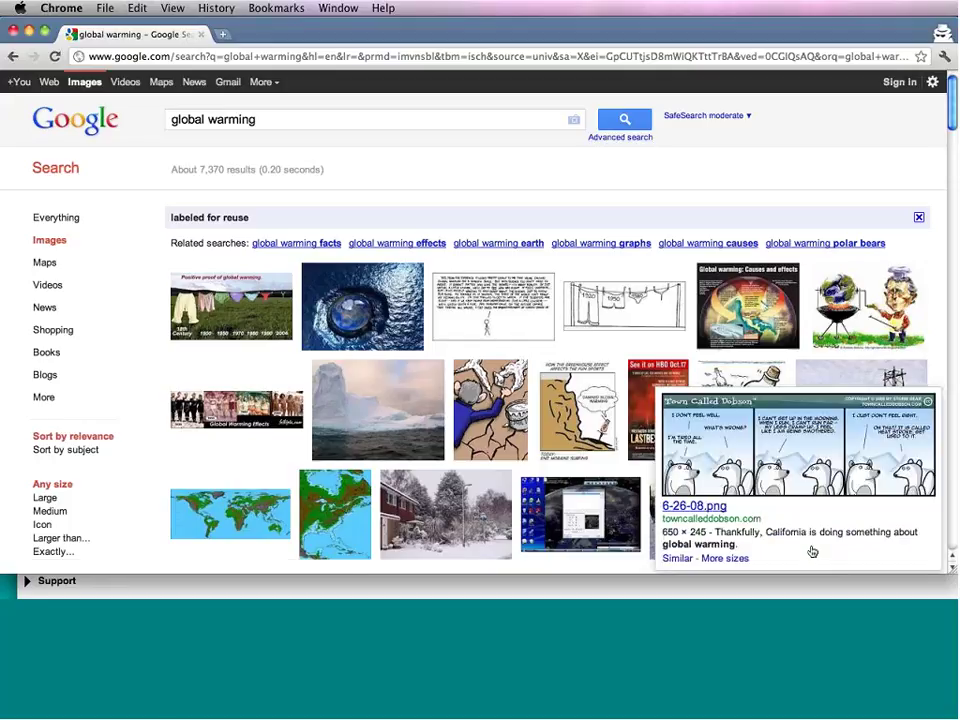